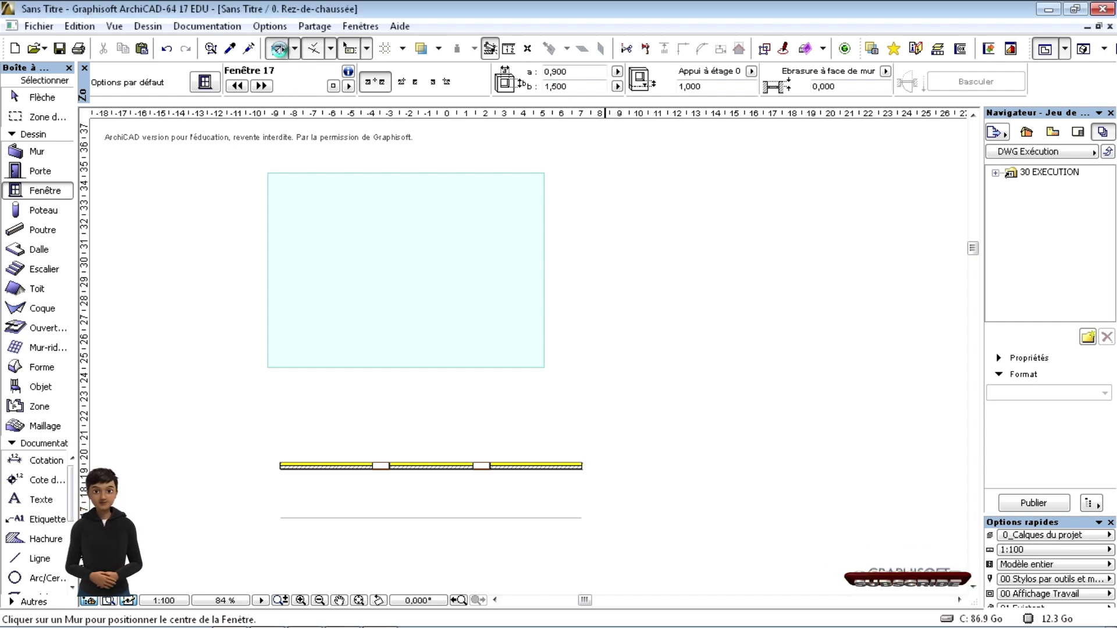
- Open the guide line options and review the available guide line types
click(278, 51)
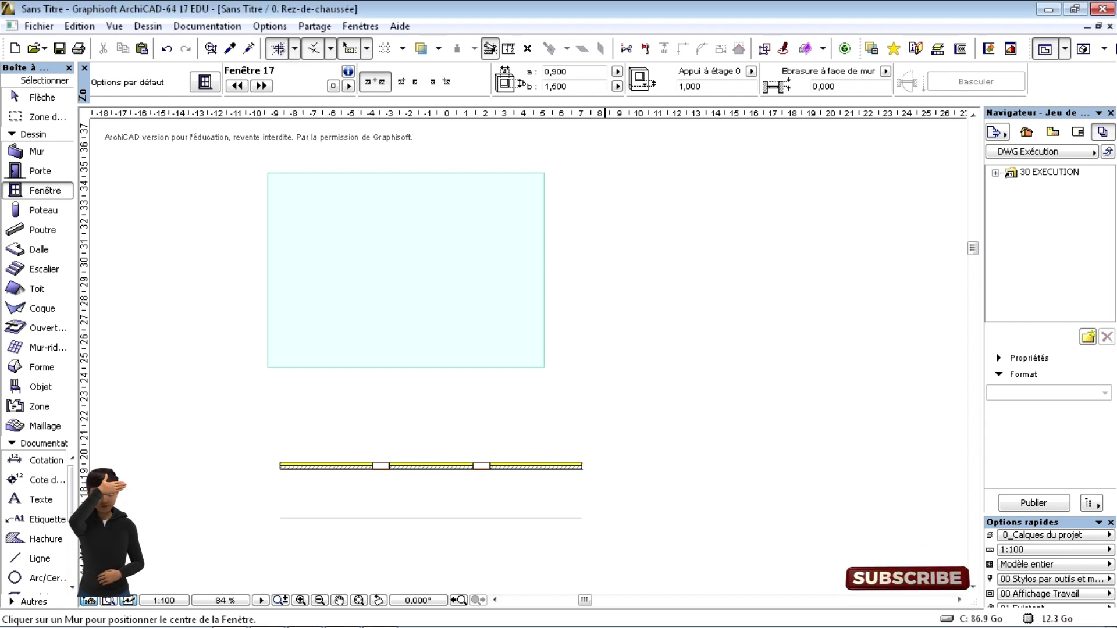
click(295, 48)
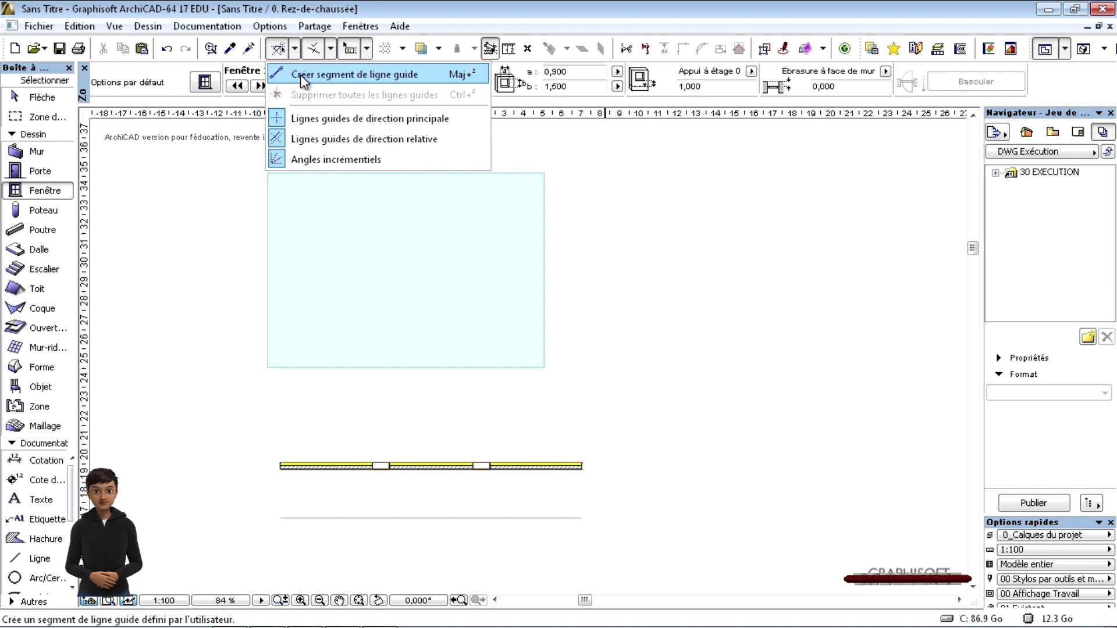
click(278, 51)
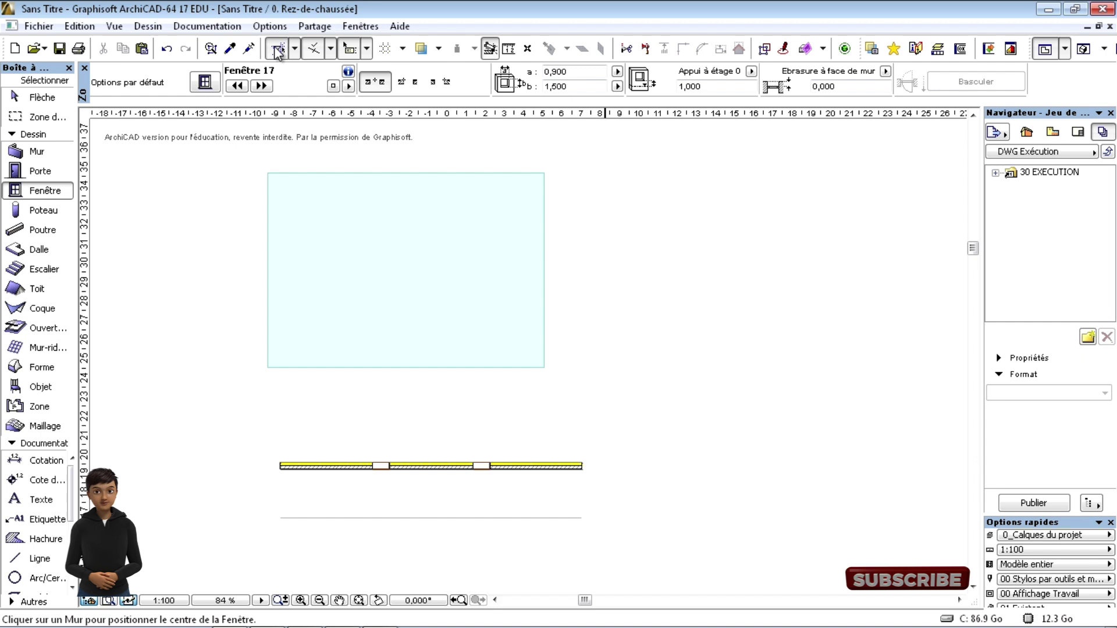
- Move the rectangular slab from above the horizontal wall to the empty area below it
scroll(424, 472, up, 3)
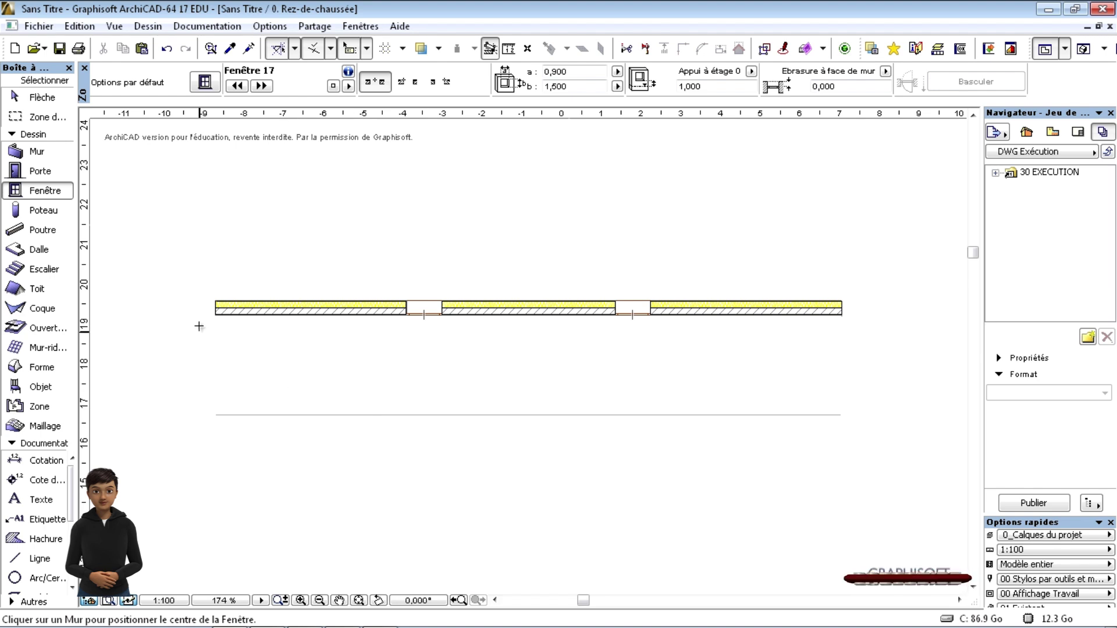
click(33, 154)
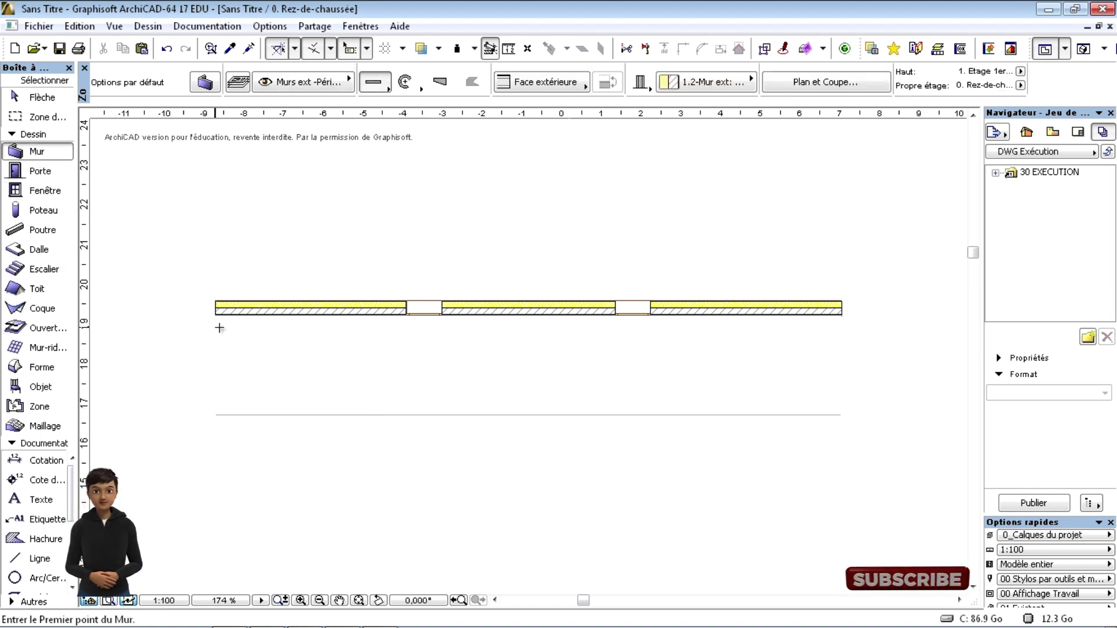
scroll(236, 378, down, 5)
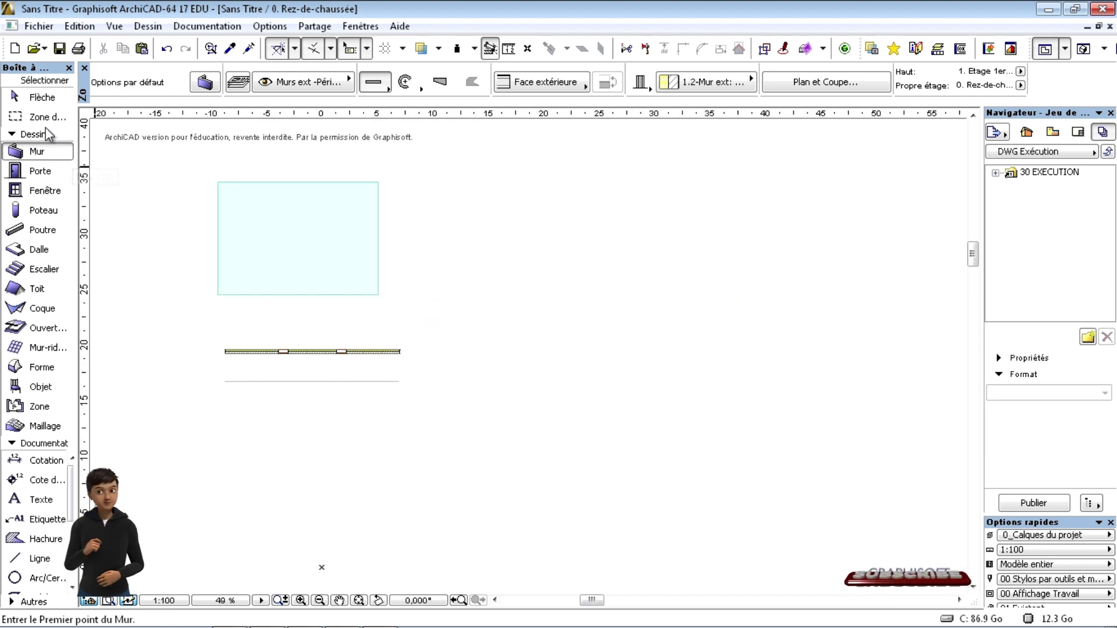
click(42, 98)
click(274, 204)
click(349, 203)
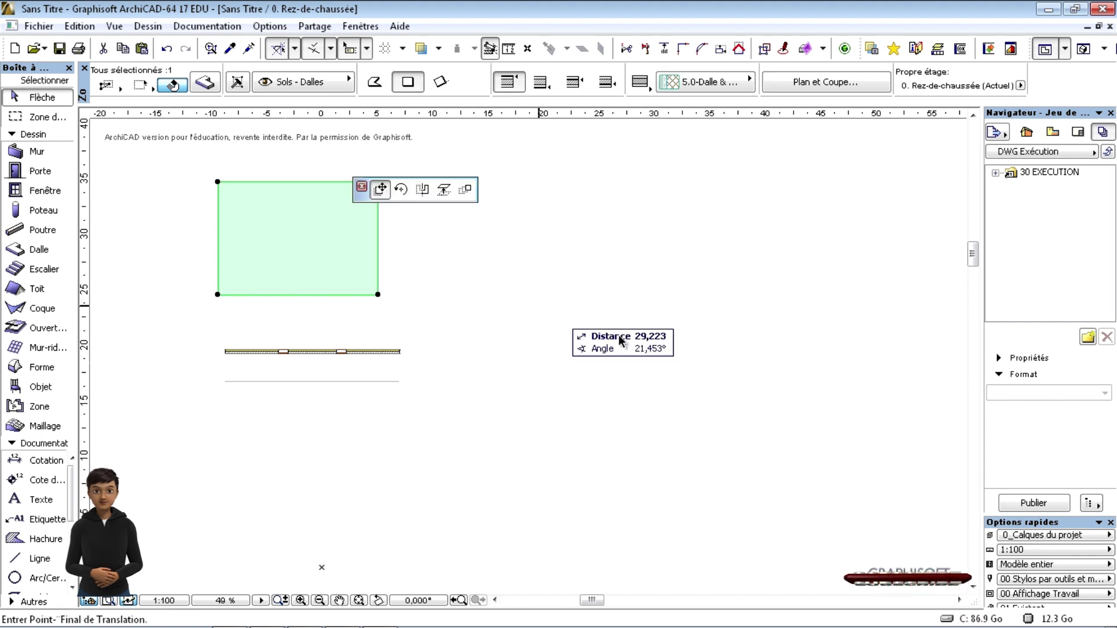
click(244, 494)
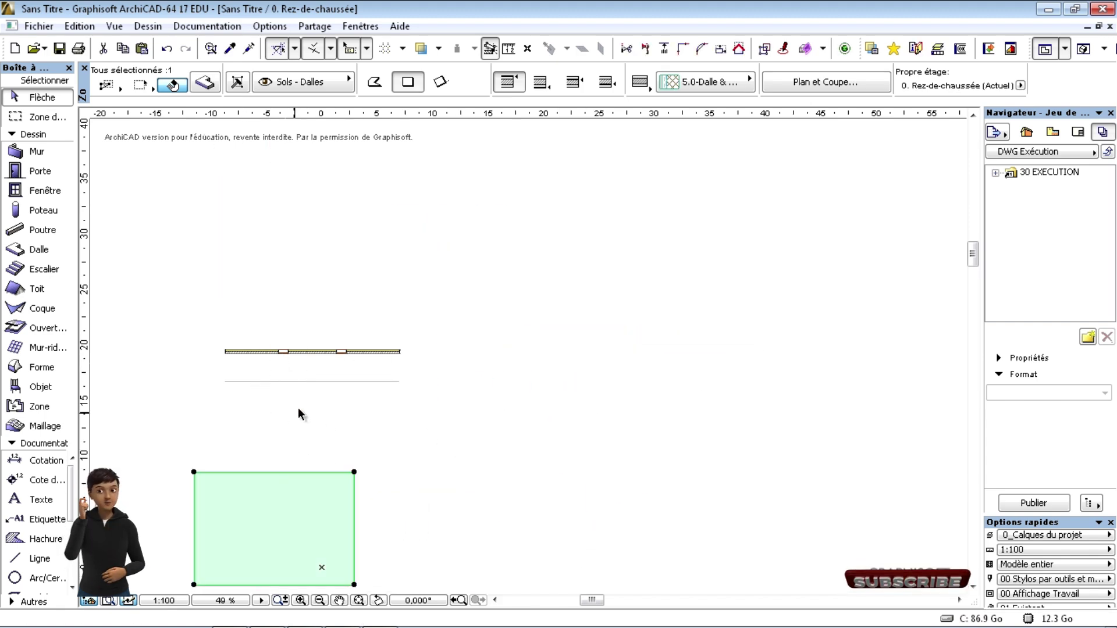
- Move the sketch line below the wall away from it, down and to the right
click(323, 383)
click(323, 382)
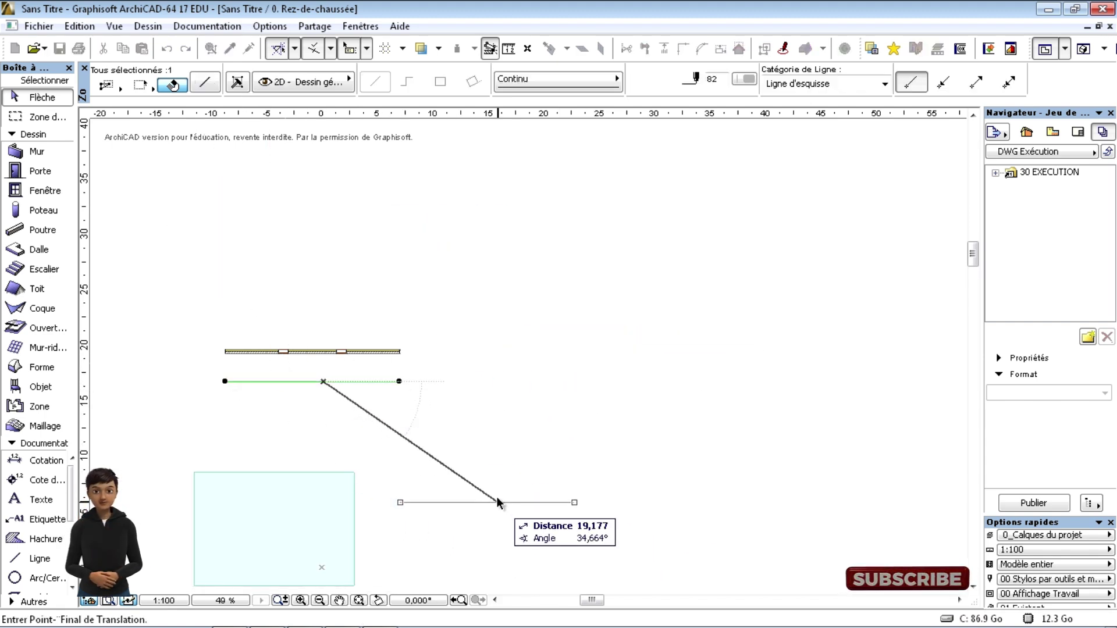
click(501, 517)
- Draw a single straight wall about 7.3 m long vertically upward from the existing wall's left end, flipped about its reference line
scroll(225, 354, up, 5)
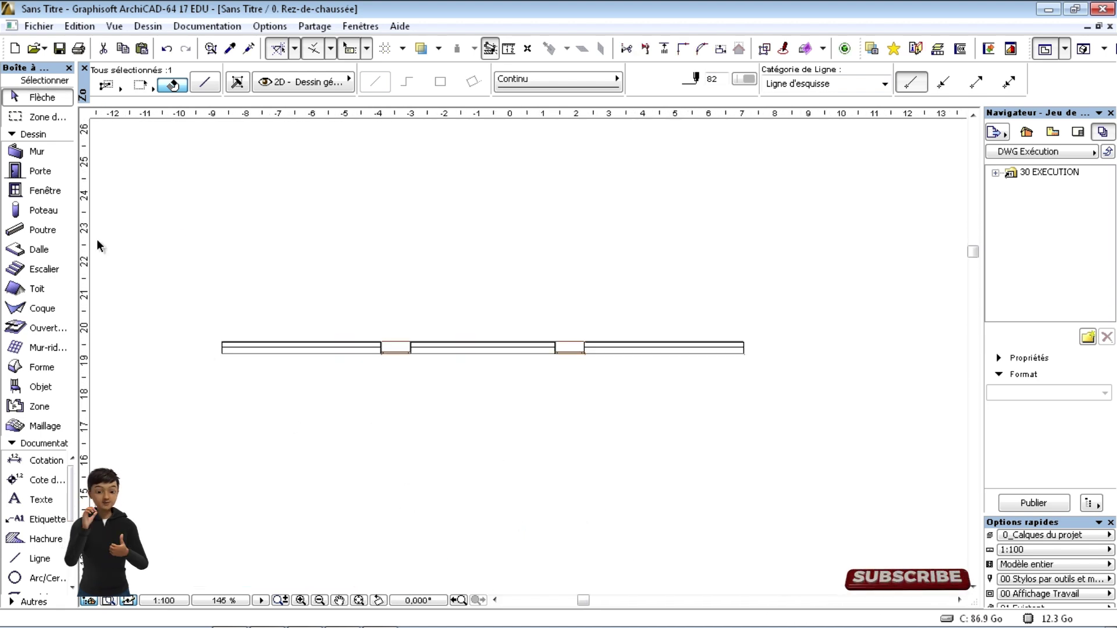
click(13, 154)
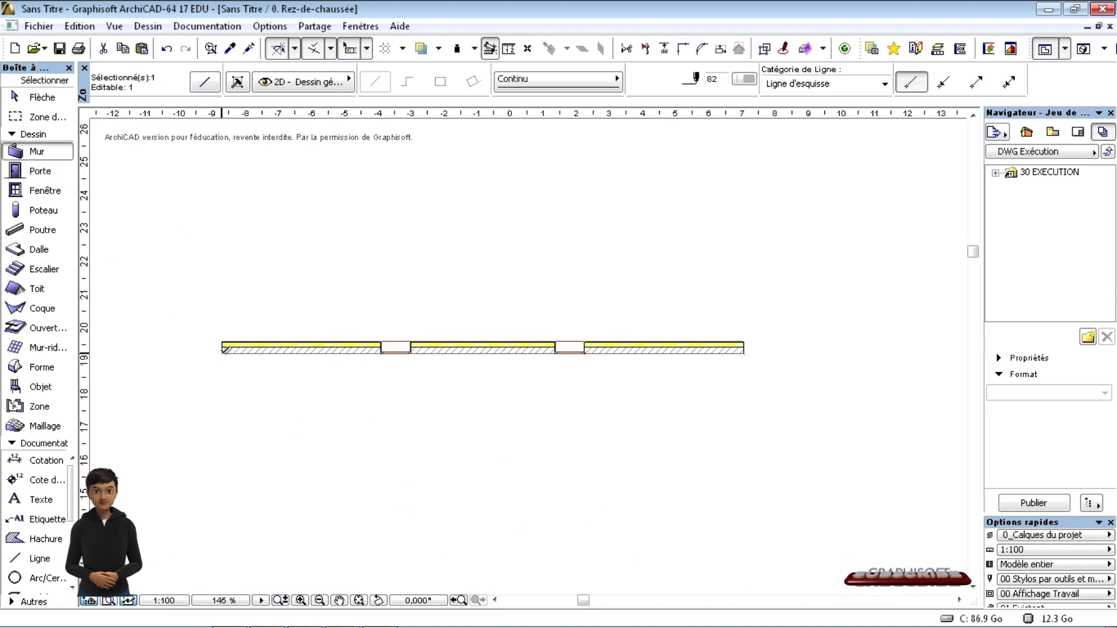
key(Escape)
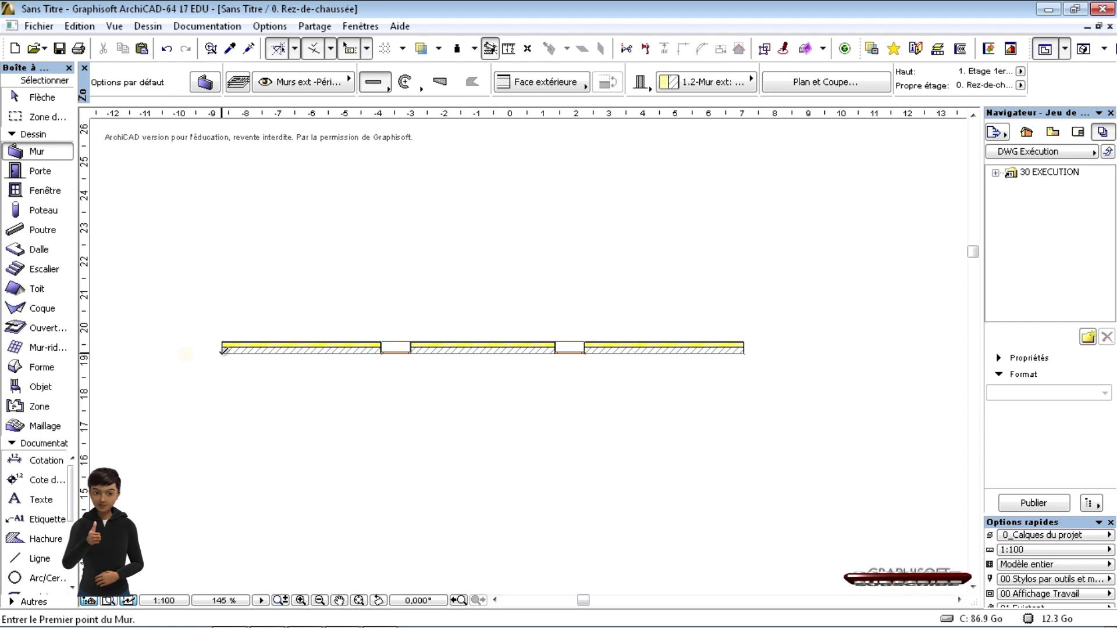
click(222, 352)
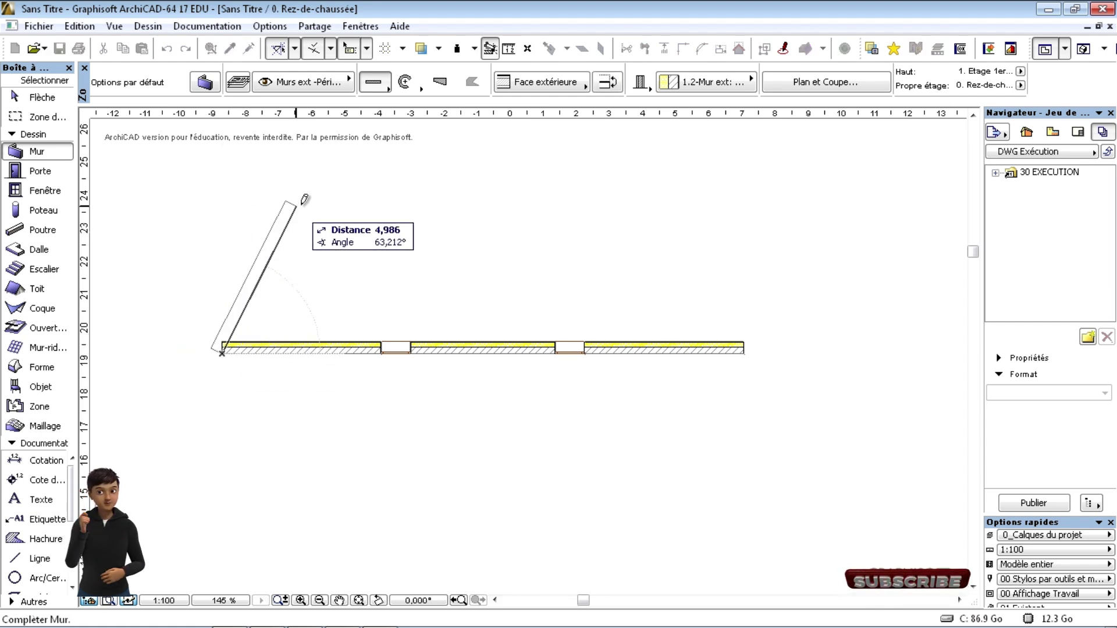
click(611, 85)
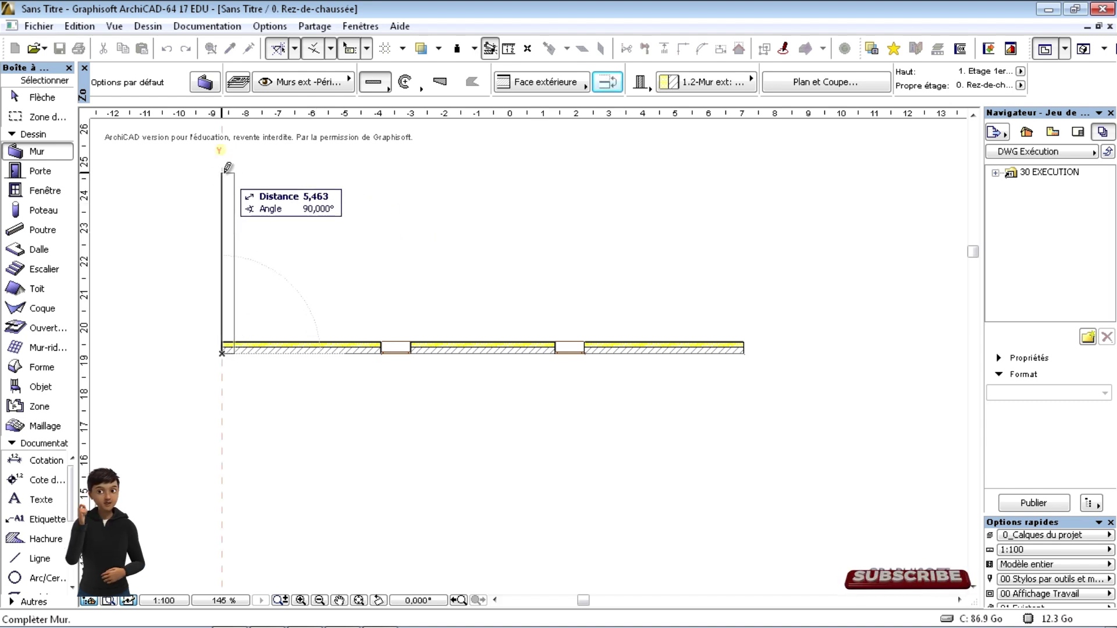
middle_drag(232, 209, 267, 352)
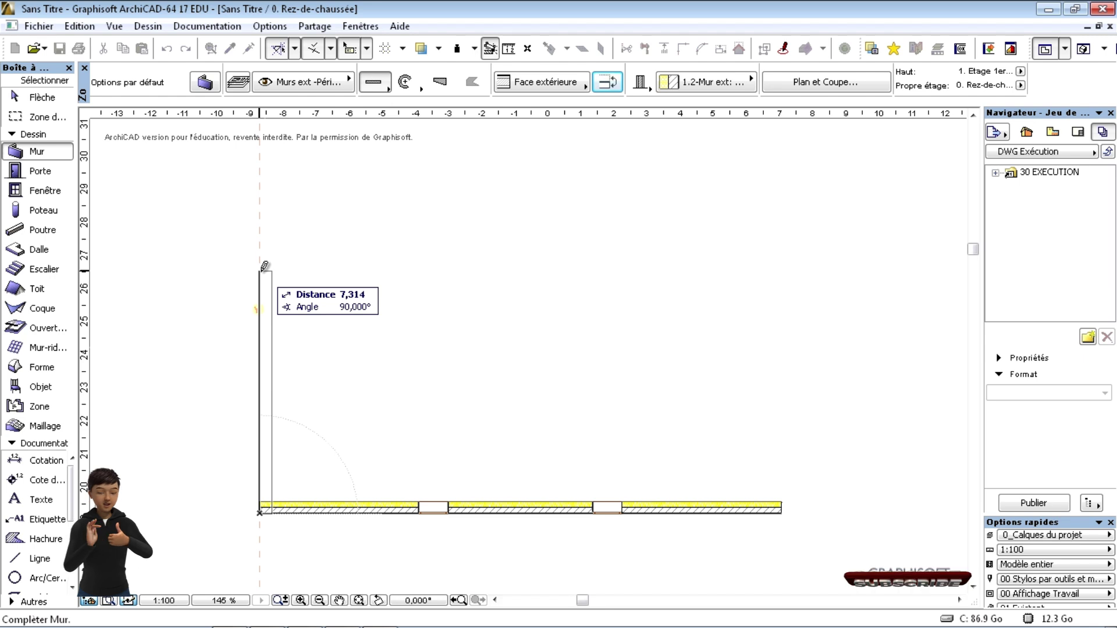
click(261, 269)
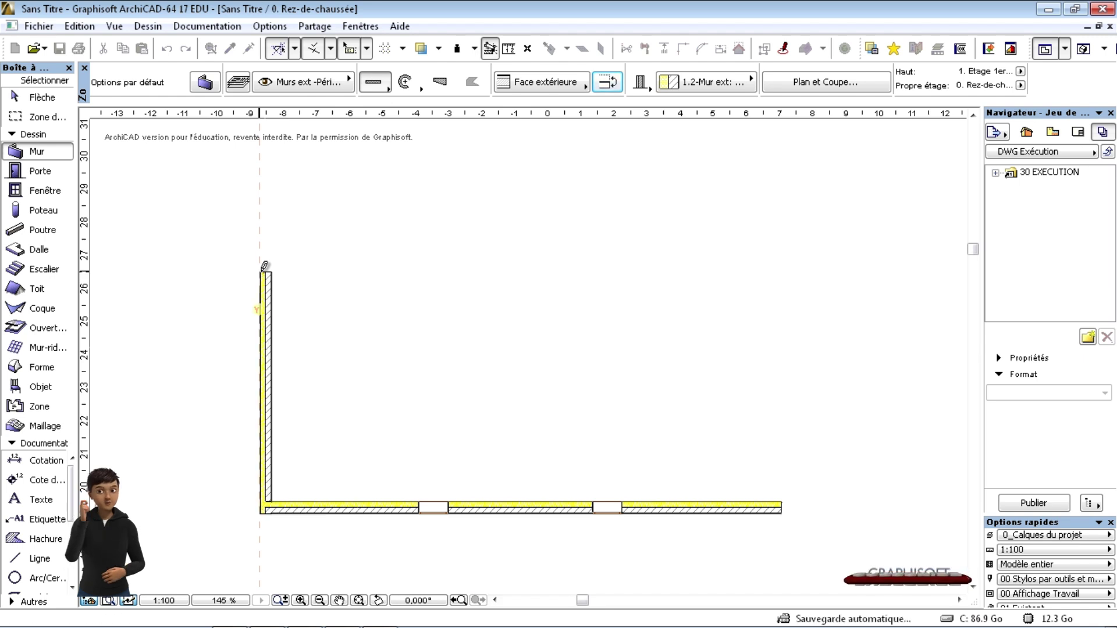
- Switch to chained walls and close the rectangle from the left wall's upper end, using a vertical guide line through the lower wall's right end
click(376, 84)
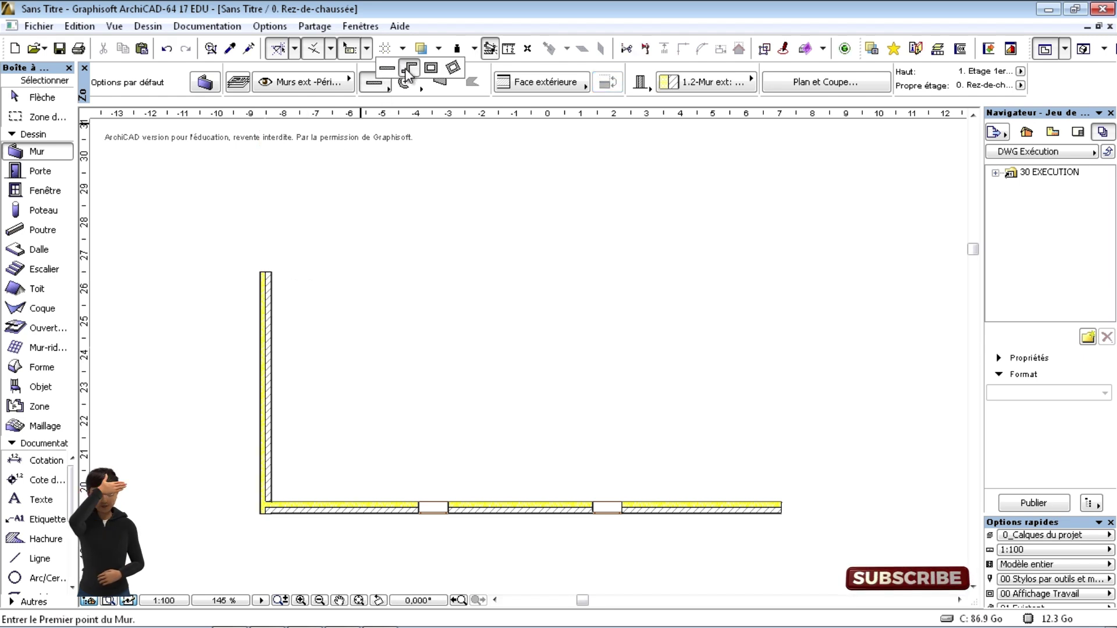
click(410, 69)
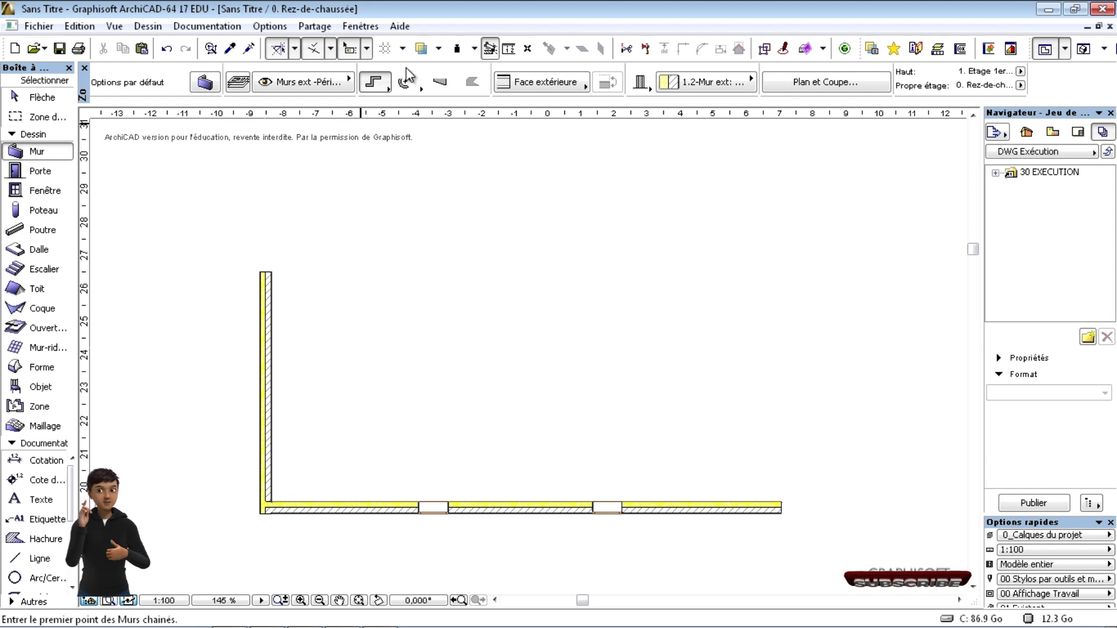
click(262, 270)
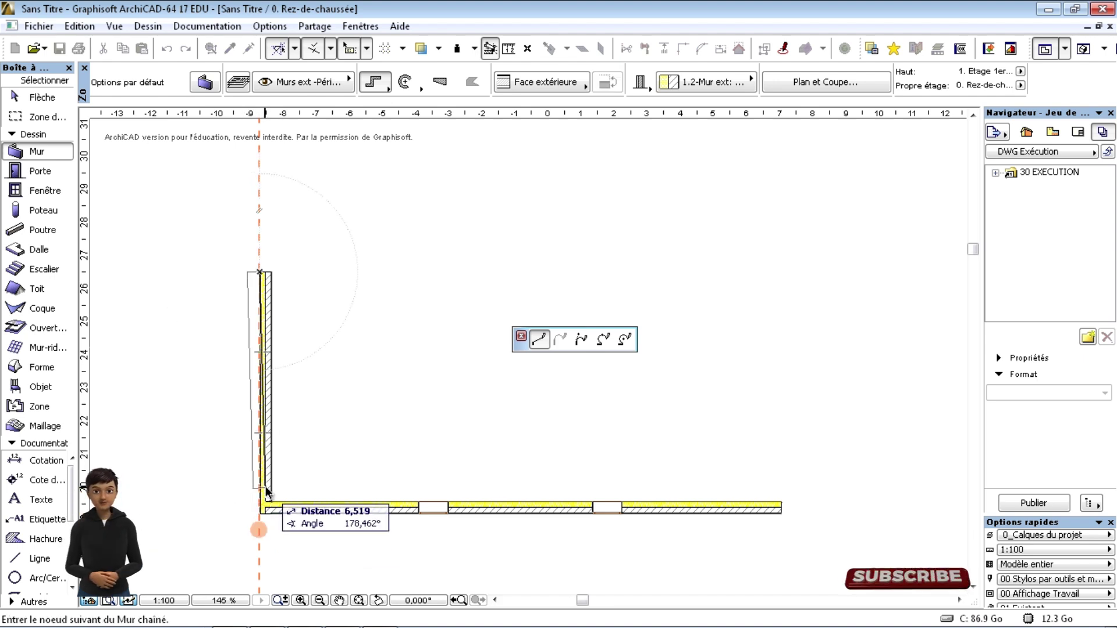
click(259, 533)
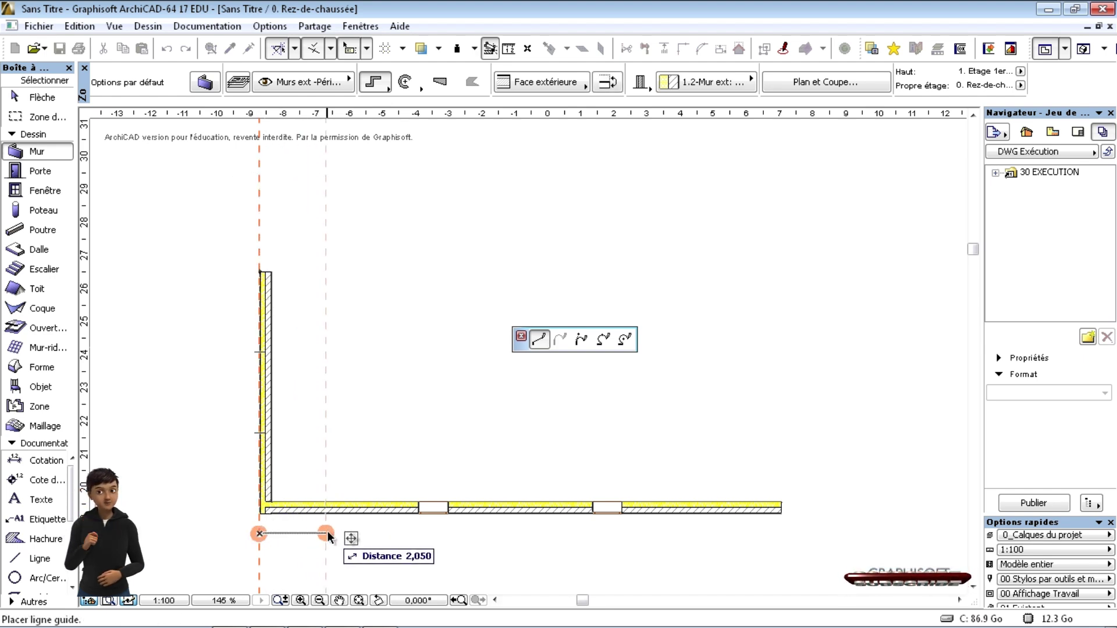
click(780, 512)
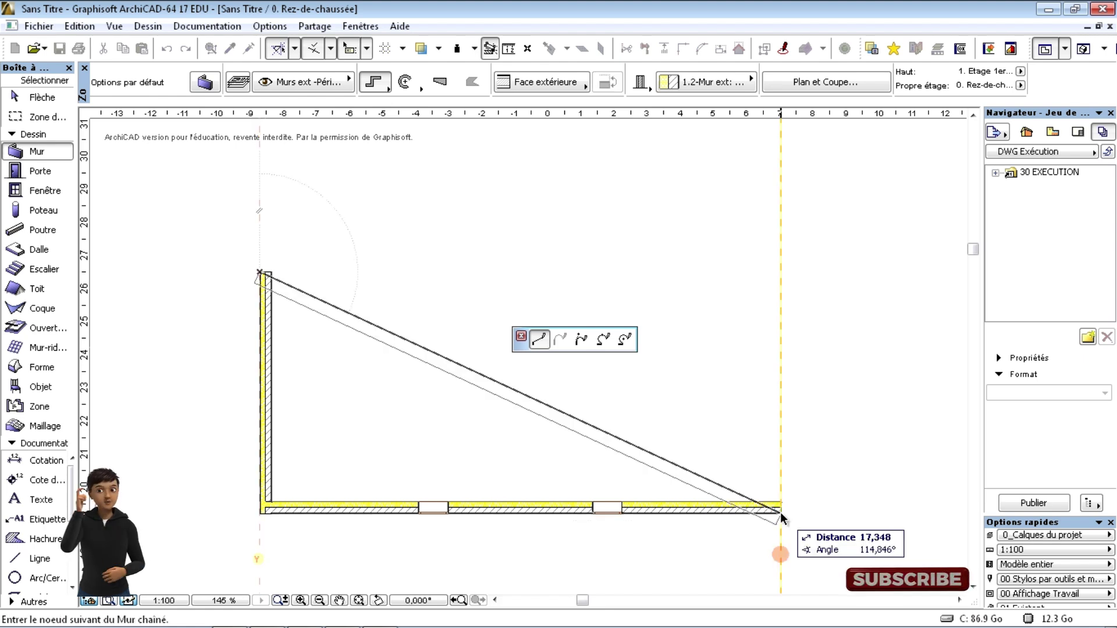
click(781, 271)
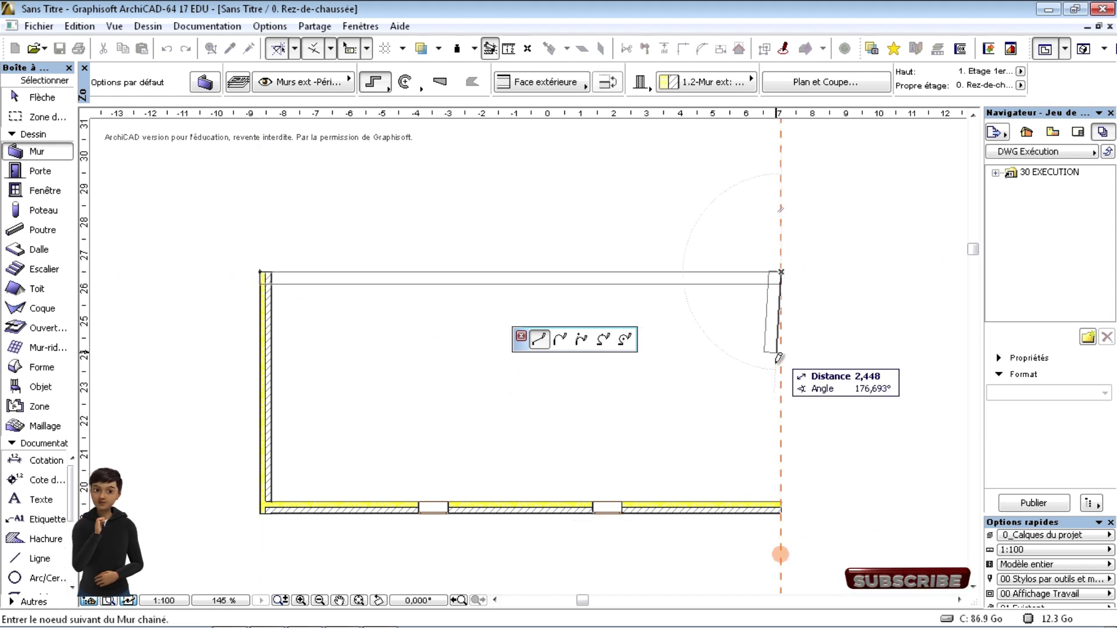
click(782, 506)
click(784, 508)
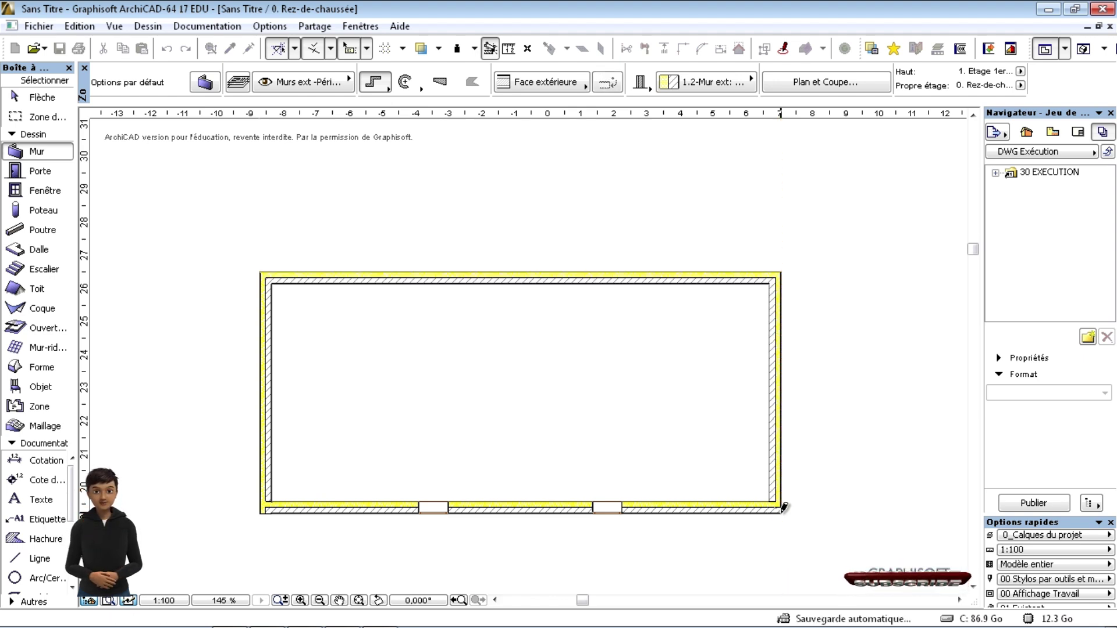
- Undo the chained walls and the vertical left wall
scroll(451, 349, down, 2)
scroll(727, 464, up, 3)
scroll(614, 428, down, 6)
scroll(505, 315, up, 1)
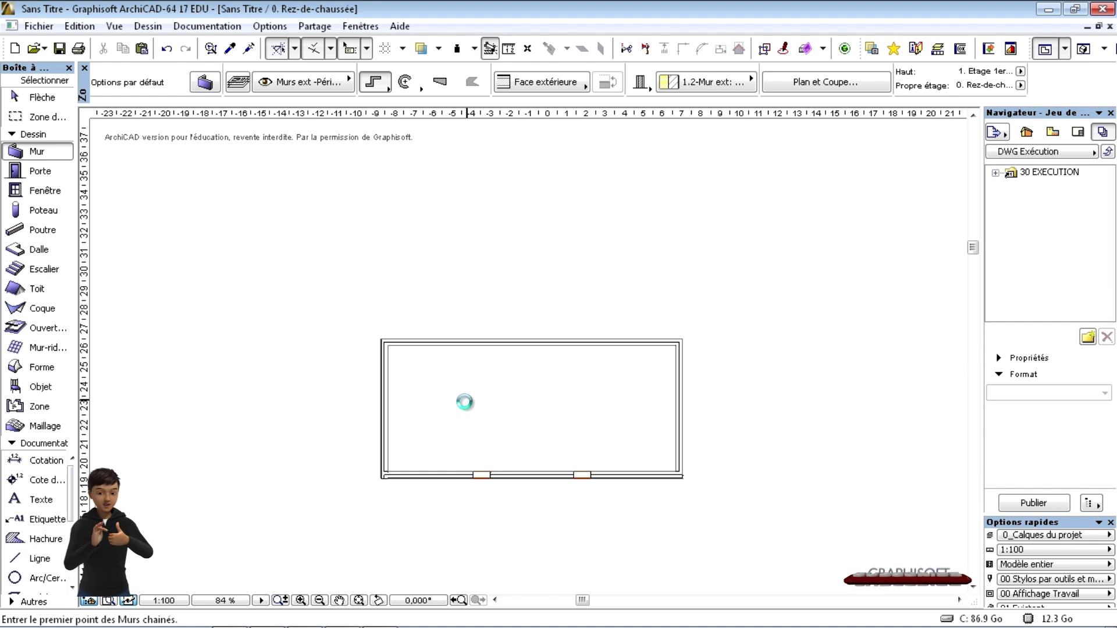
click(167, 48)
click(167, 49)
scroll(526, 326, down, 1)
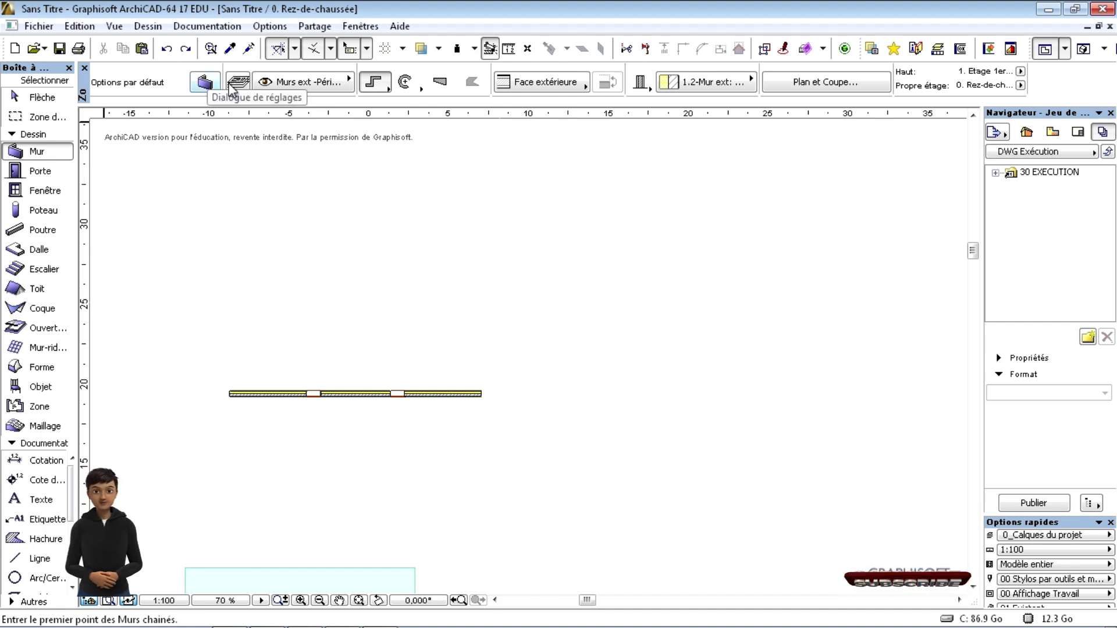
- Set the wall structure to the Struct. - Béto... composite and draw three chained walls in open space: about 9.6 m up, 12 m right, 4.4 m down
click(645, 86)
click(665, 85)
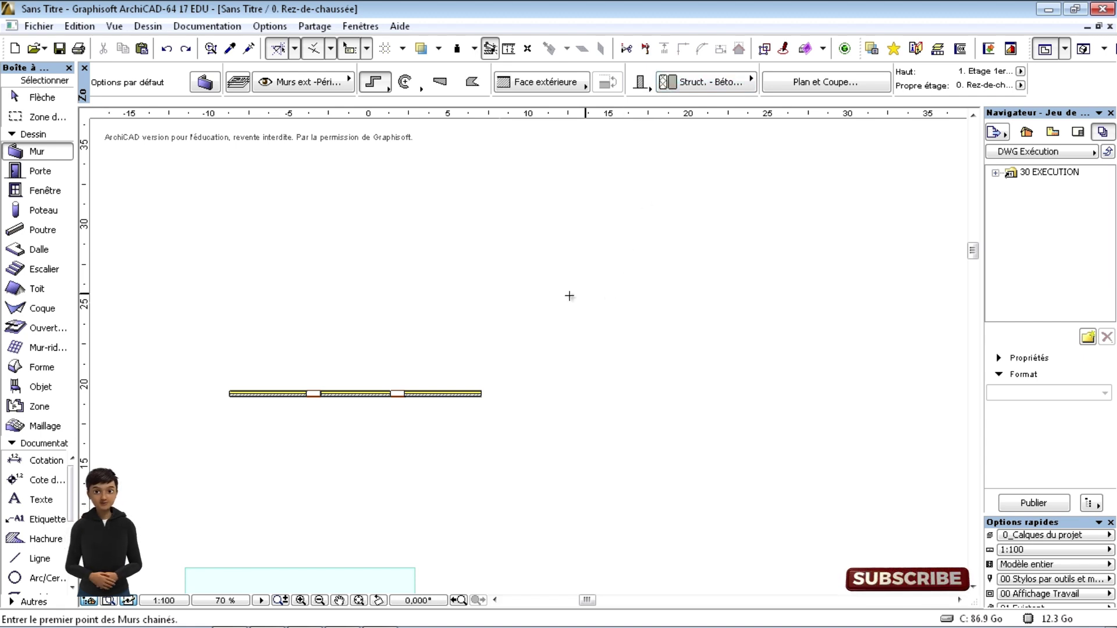
middle_drag(505, 296, 246, 265)
click(431, 389)
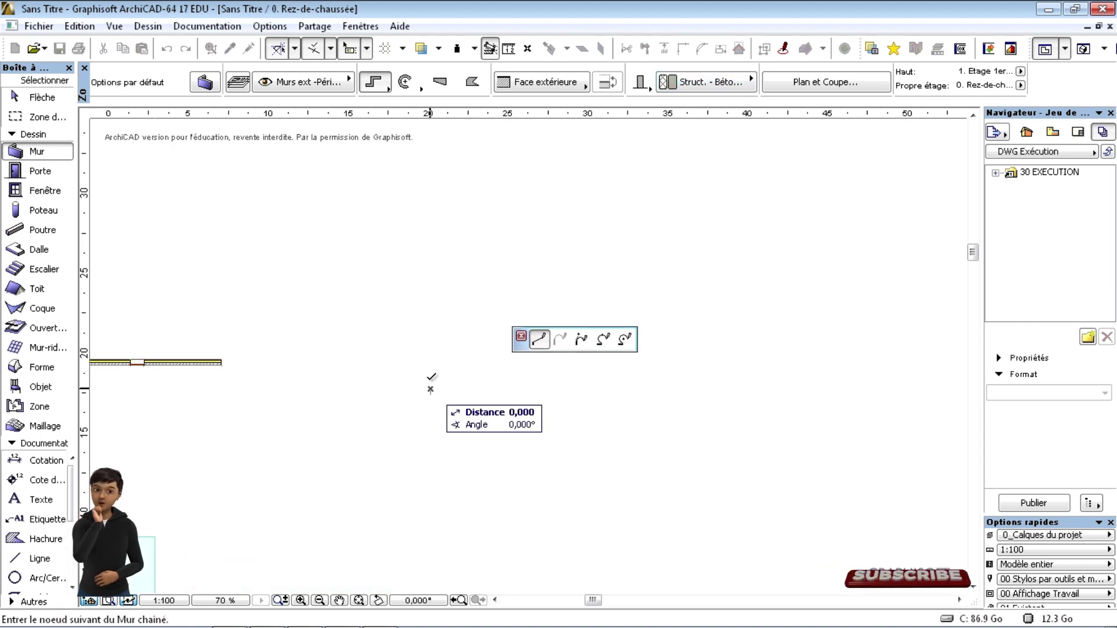
click(431, 236)
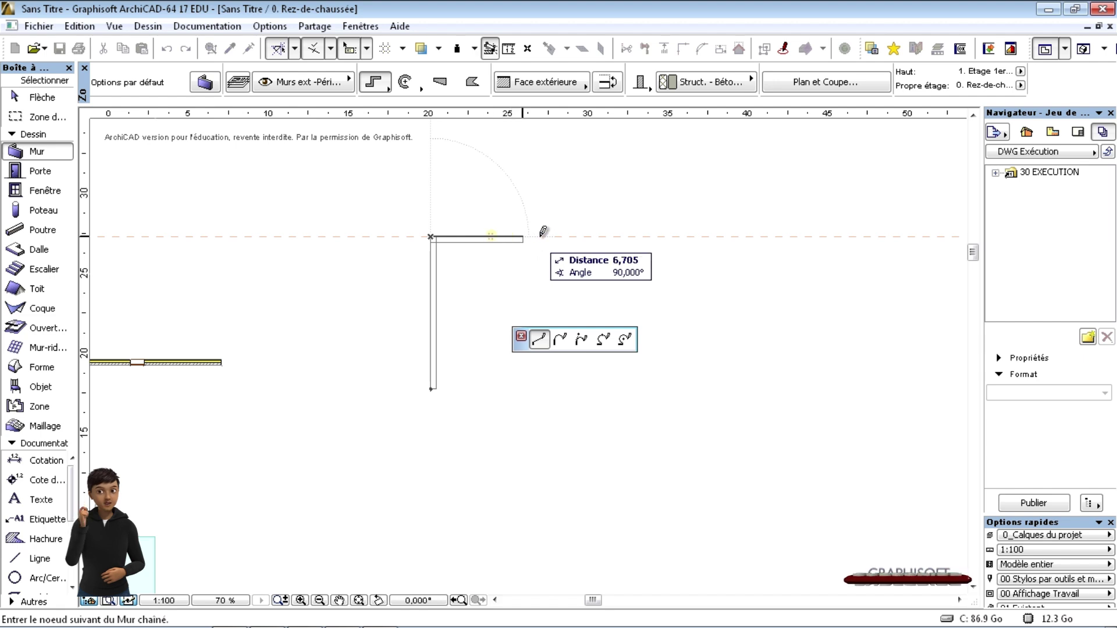
click(621, 237)
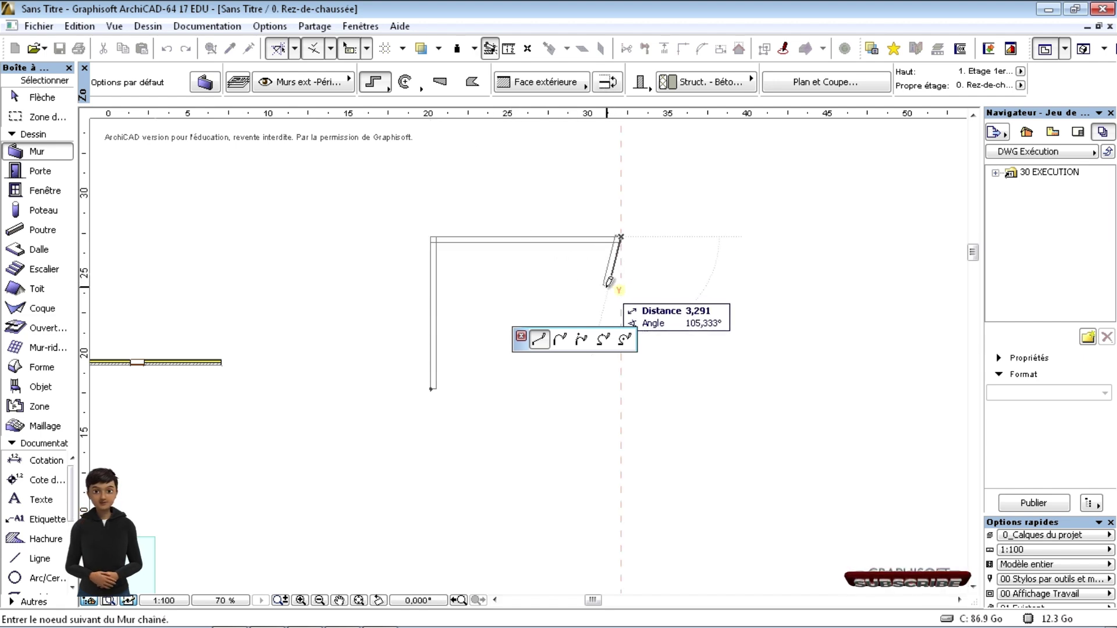
click(621, 307)
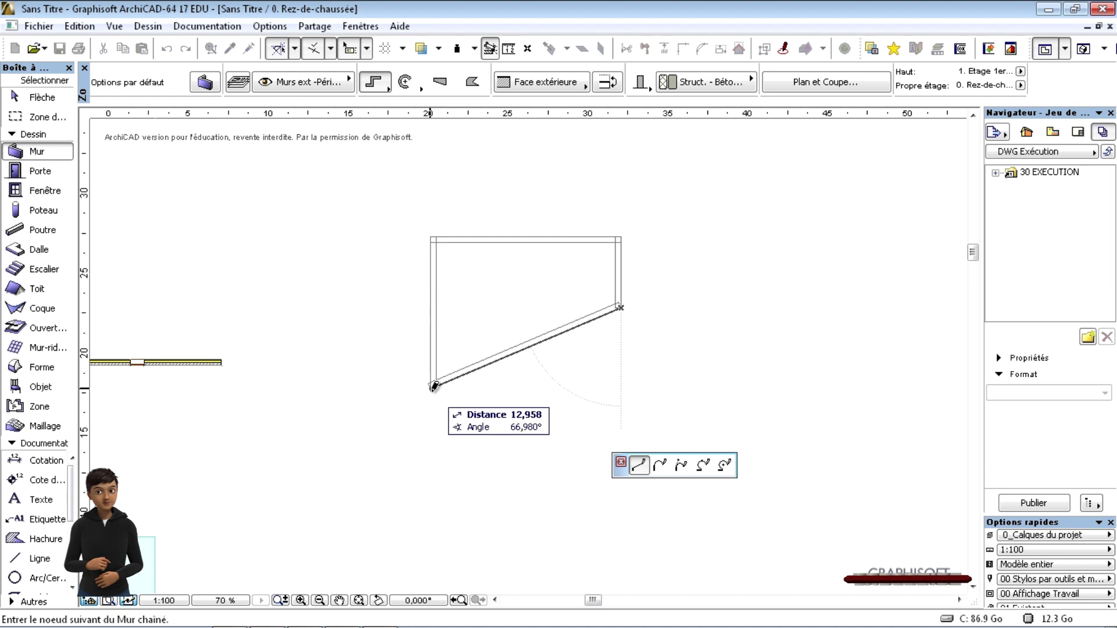
- Add a diagonal wall at 135° down to a horizontal guide line through the chain's start point, and close the outline
click(456, 242)
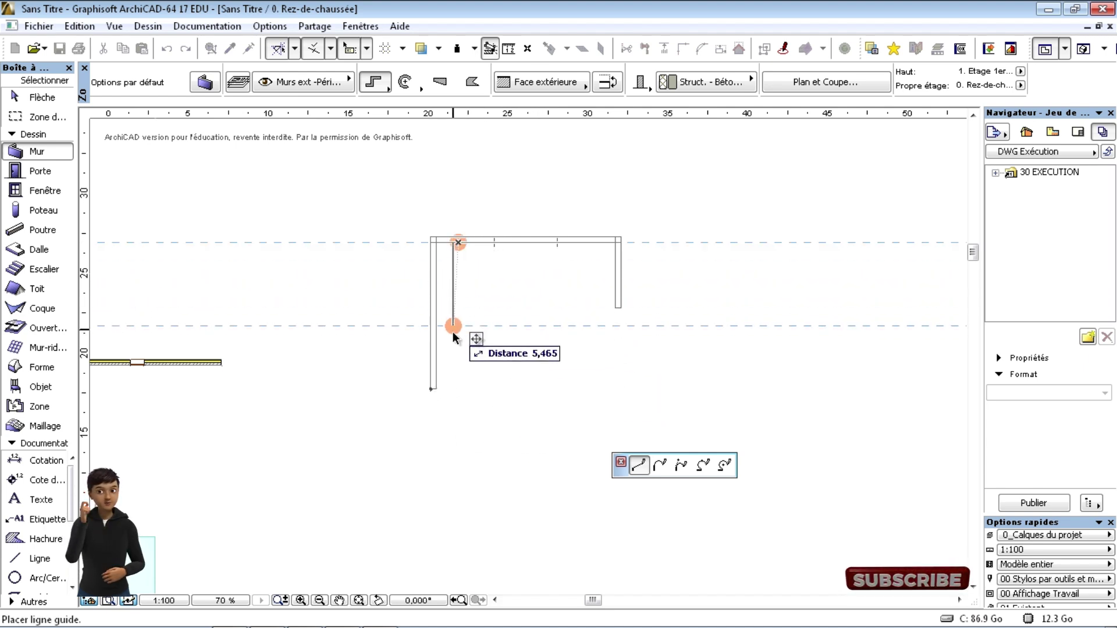
click(436, 389)
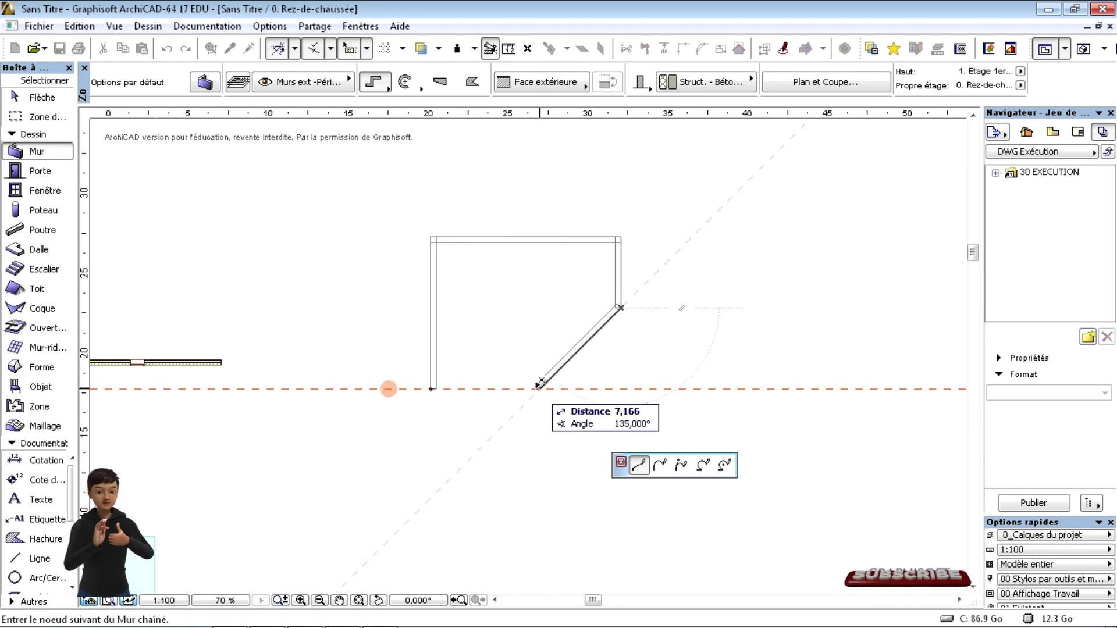
click(542, 387)
click(431, 388)
- Draw three chained walls inside the outline: perpendicular from the diagonal wall at 135°, parallel to it at 45°, and perpendicularly back to it
scroll(569, 321, up, 3)
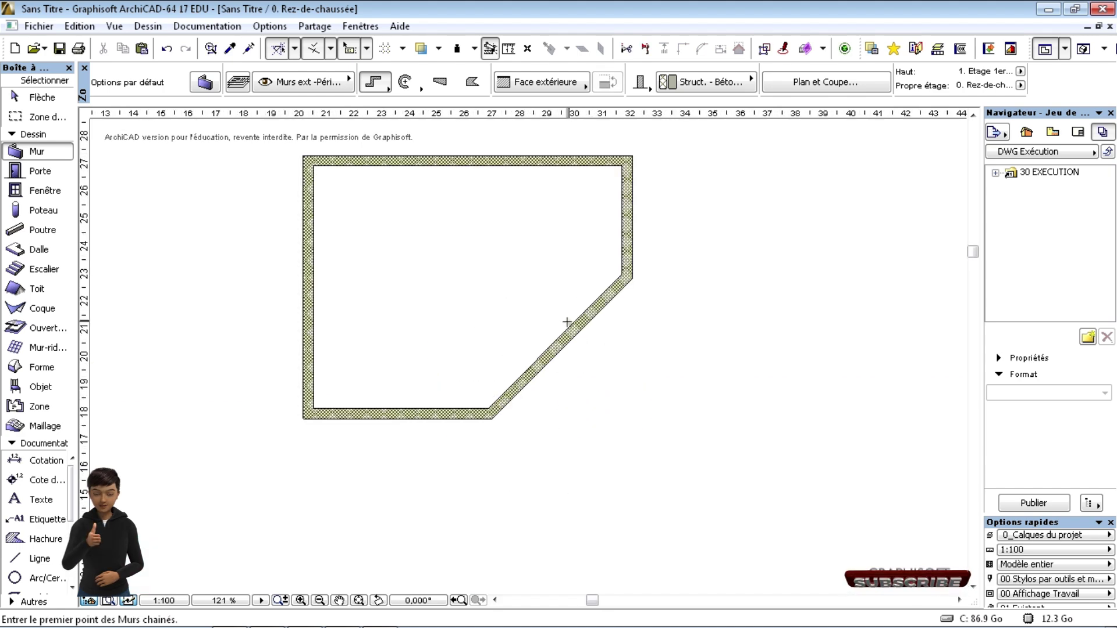
scroll(569, 320, up, 2)
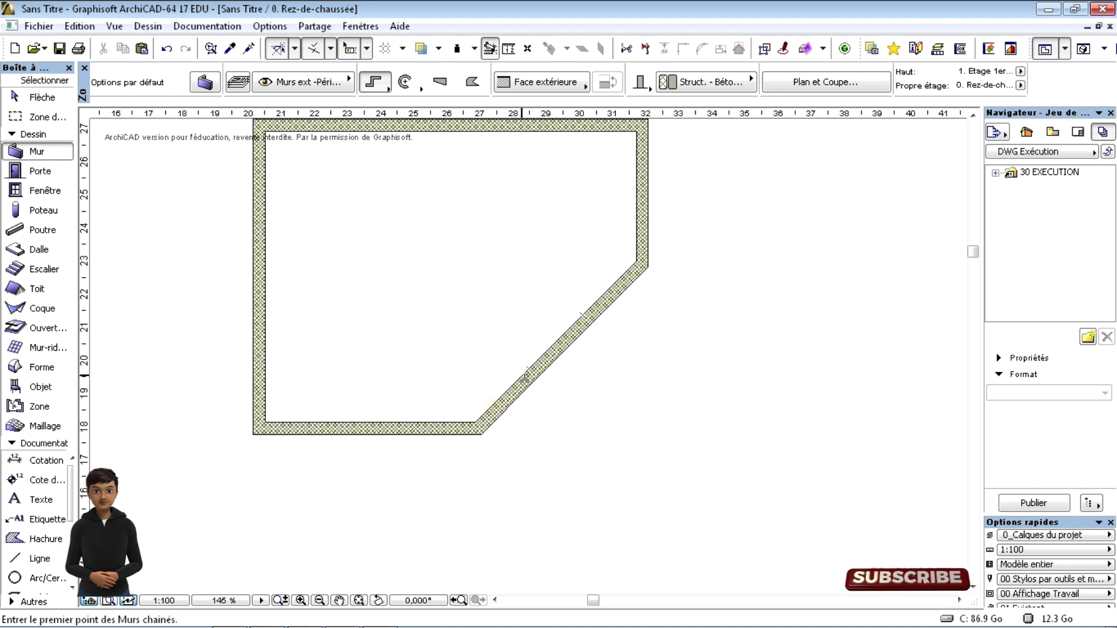
mouse_move(492, 409)
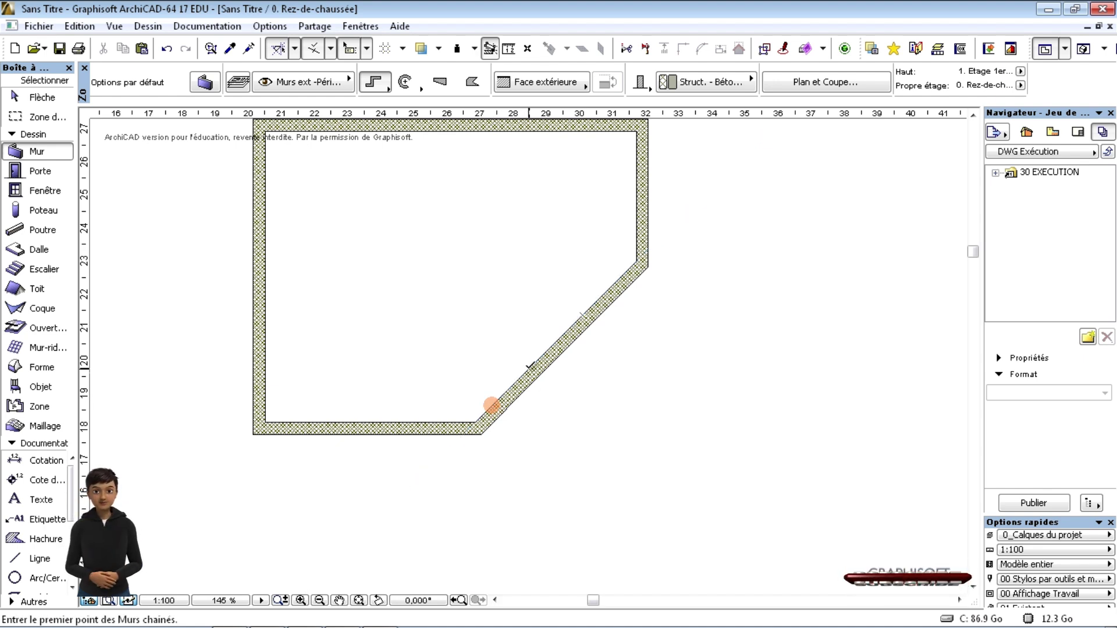
click(530, 368)
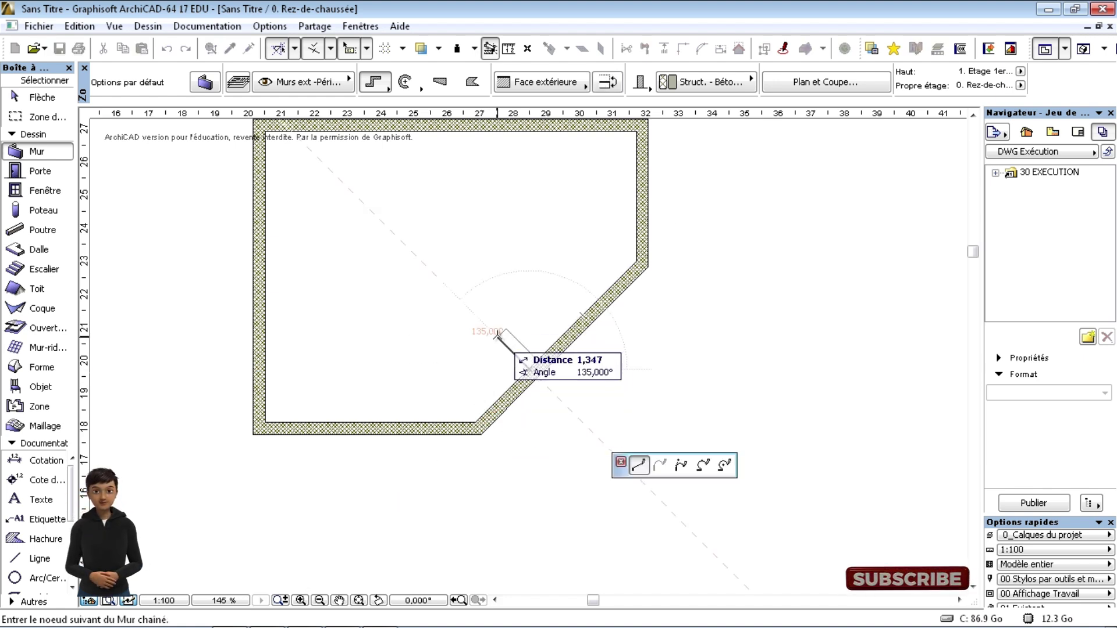
click(471, 312)
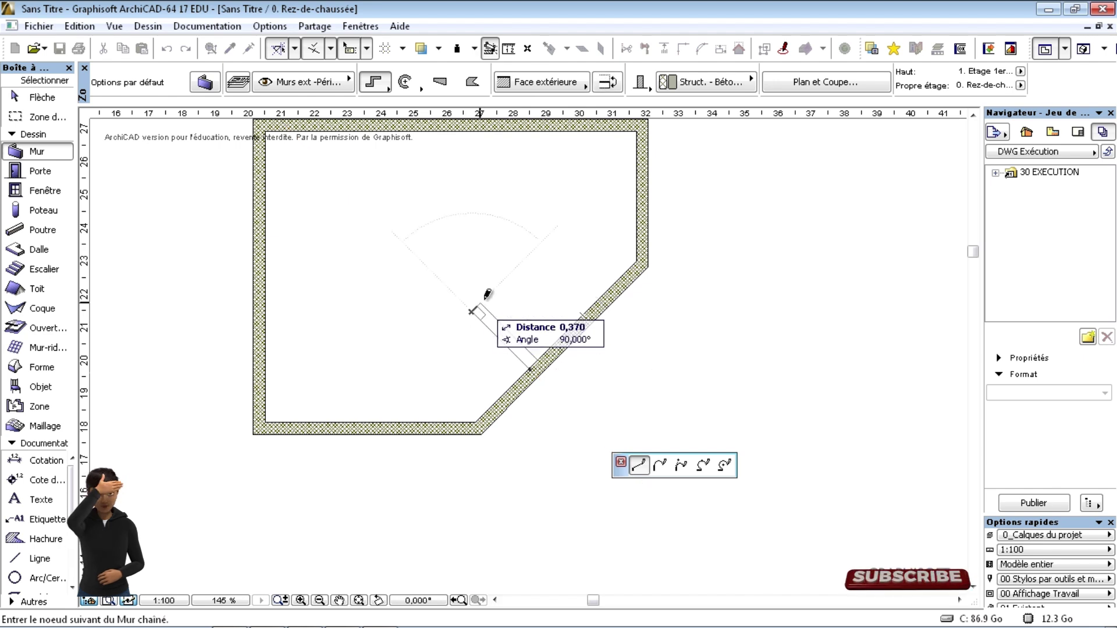
click(530, 254)
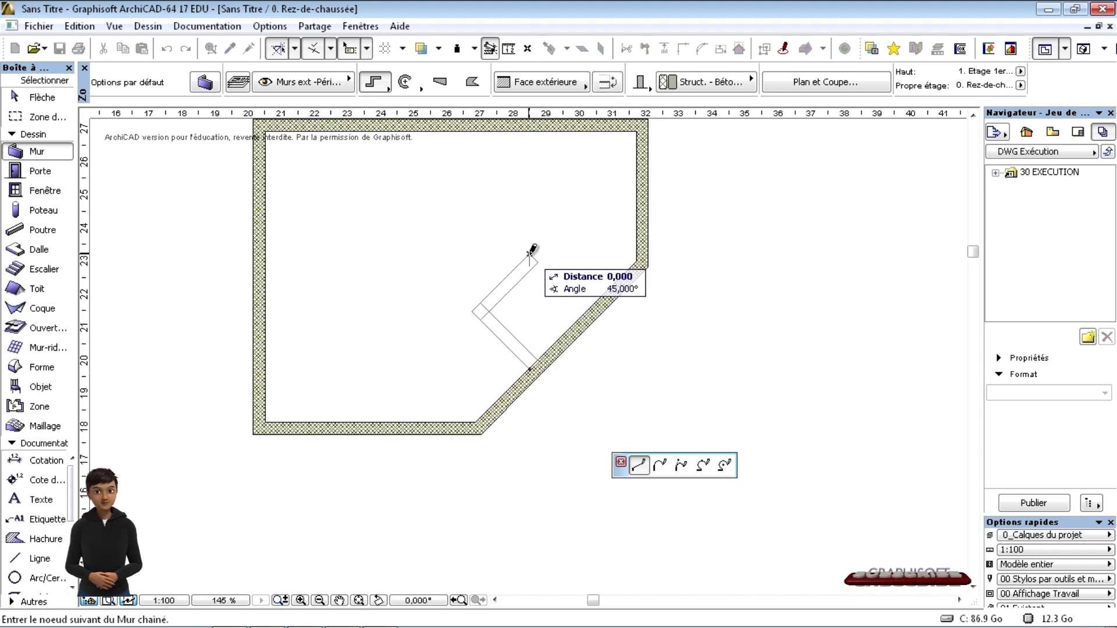
double_click(597, 315)
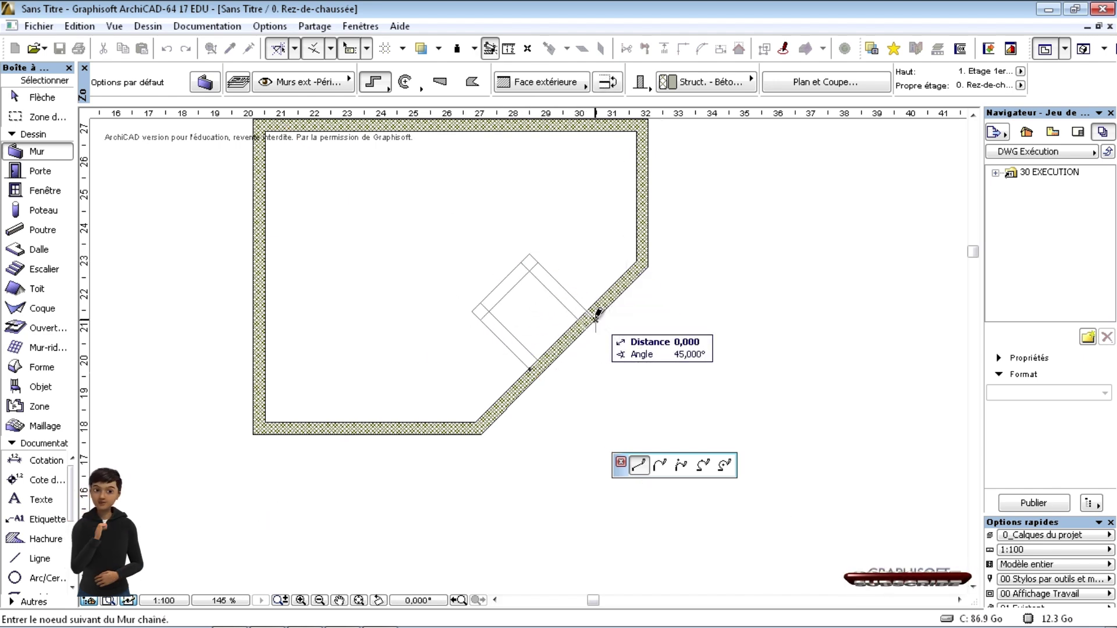
- Draw a full circle about 5.8 m in radius with the Arc/Circle tool in the open space below the closed wall outline
scroll(464, 449, down, 2)
mouse_move(544, 426)
middle_down()
mouse_move(454, 404)
mouse_move(427, 362)
middle_up()
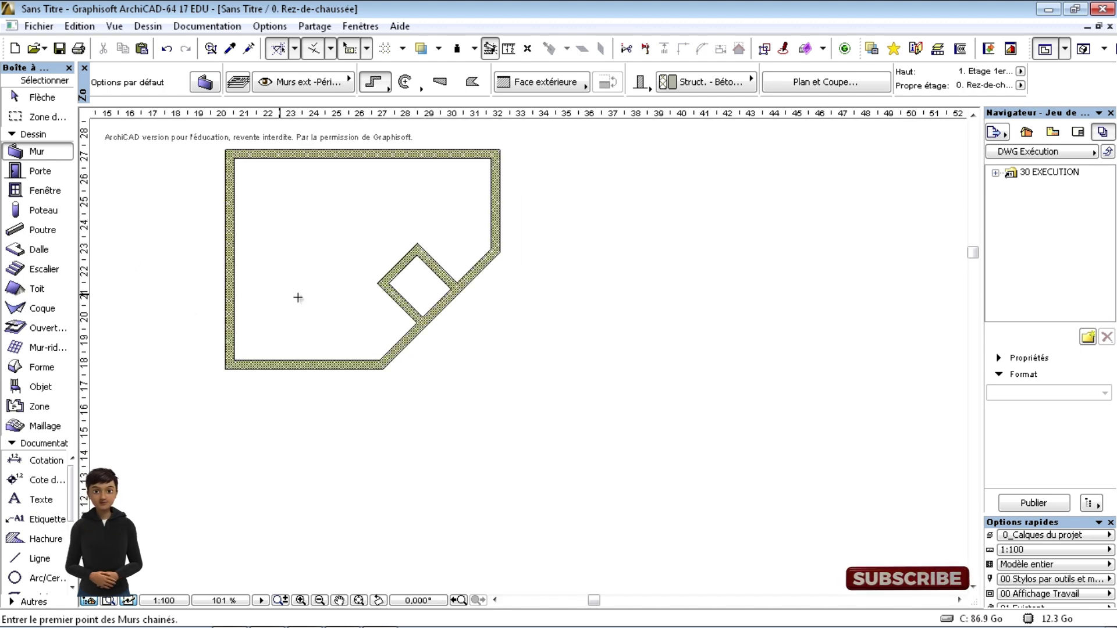
scroll(435, 287, down, 3)
scroll(435, 287, down, 2)
middle_drag(518, 369, 685, 341)
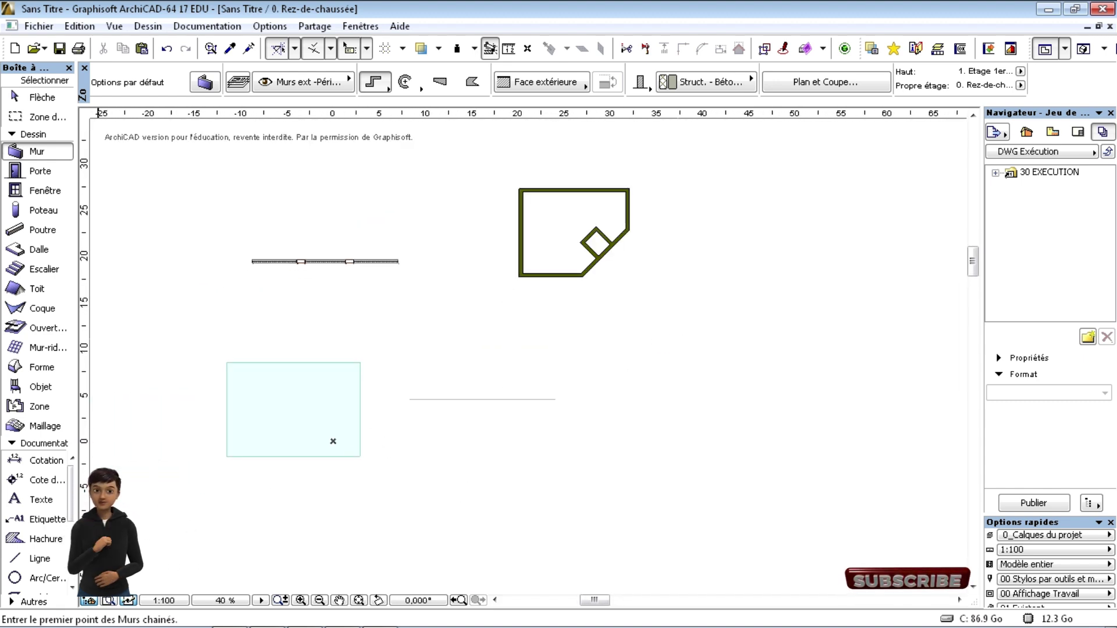
click(13, 578)
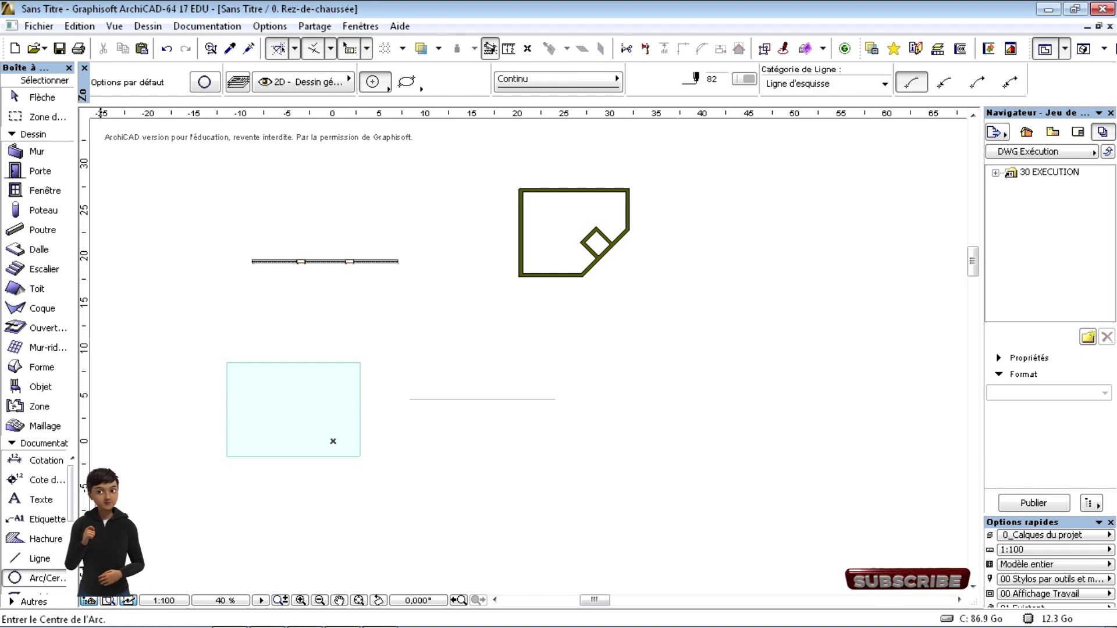
click(667, 342)
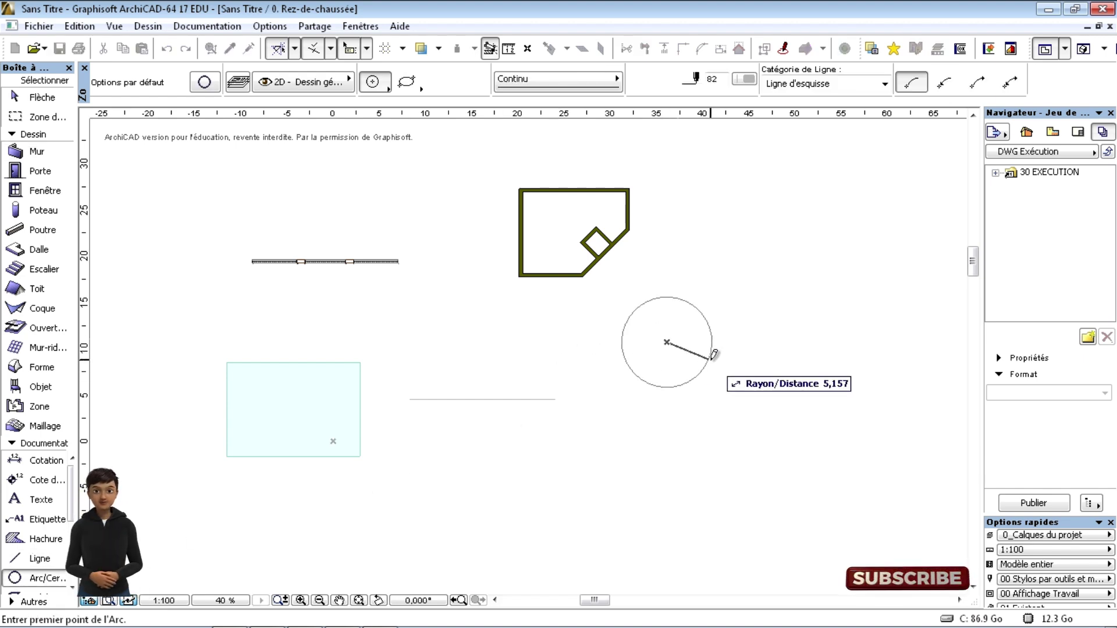
click(716, 363)
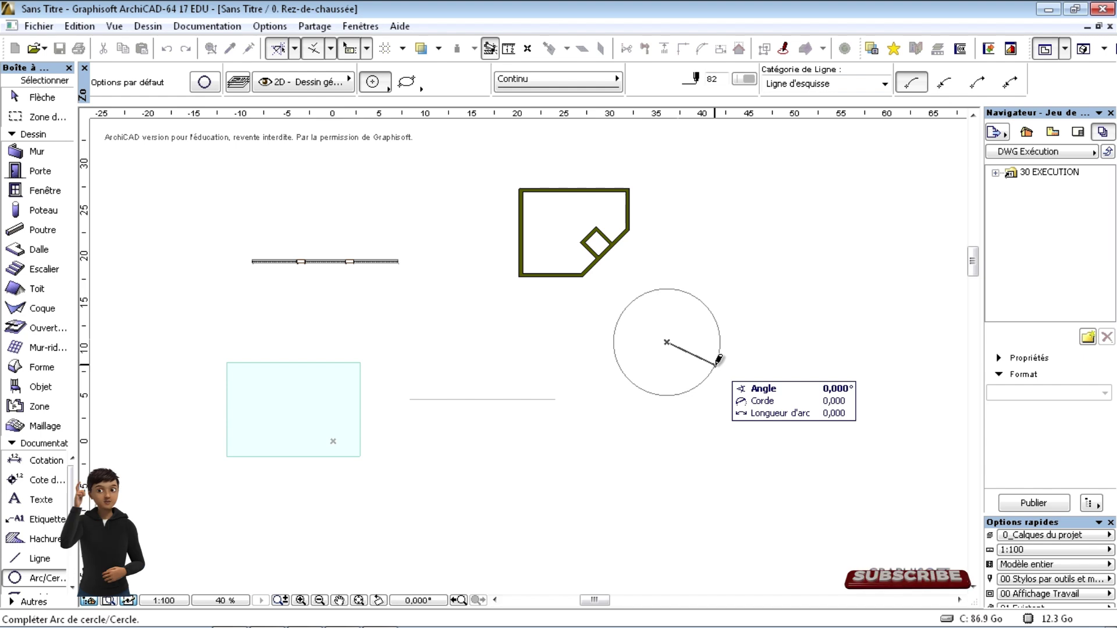
click(718, 361)
click(715, 366)
key(Escape)
- Activate a circular guide line along the circle's circumference
scroll(666, 288, up, 1)
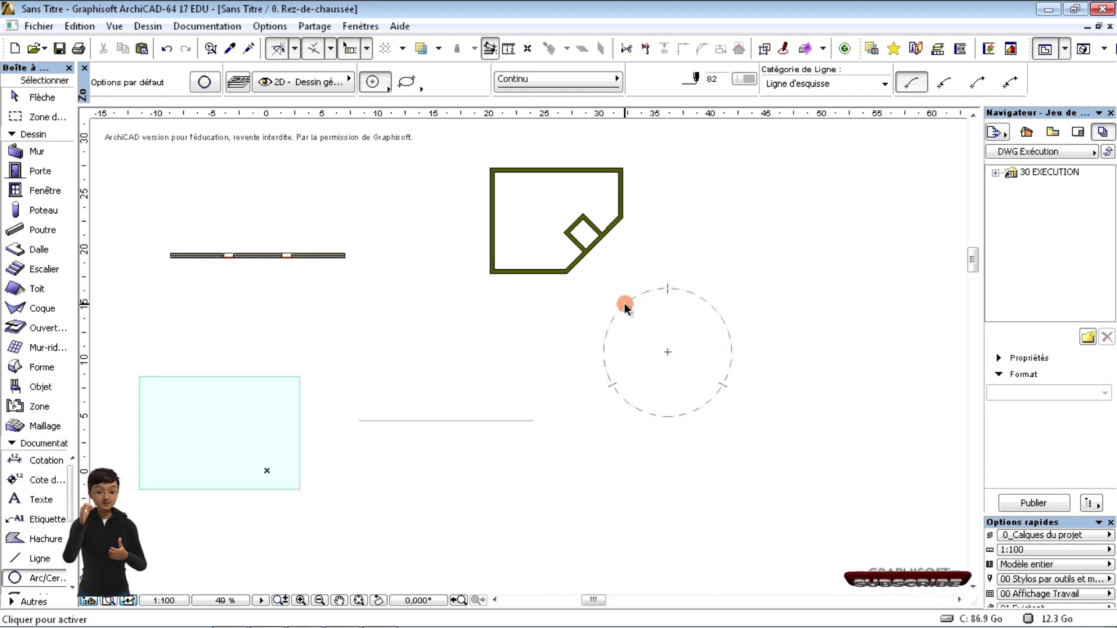
click(624, 305)
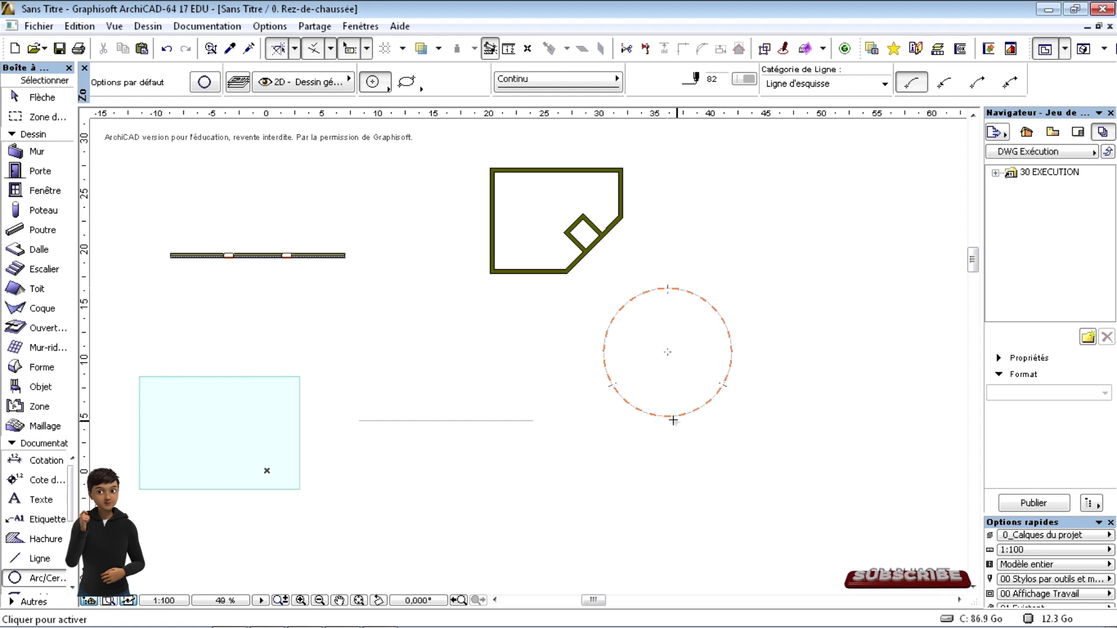
click(636, 297)
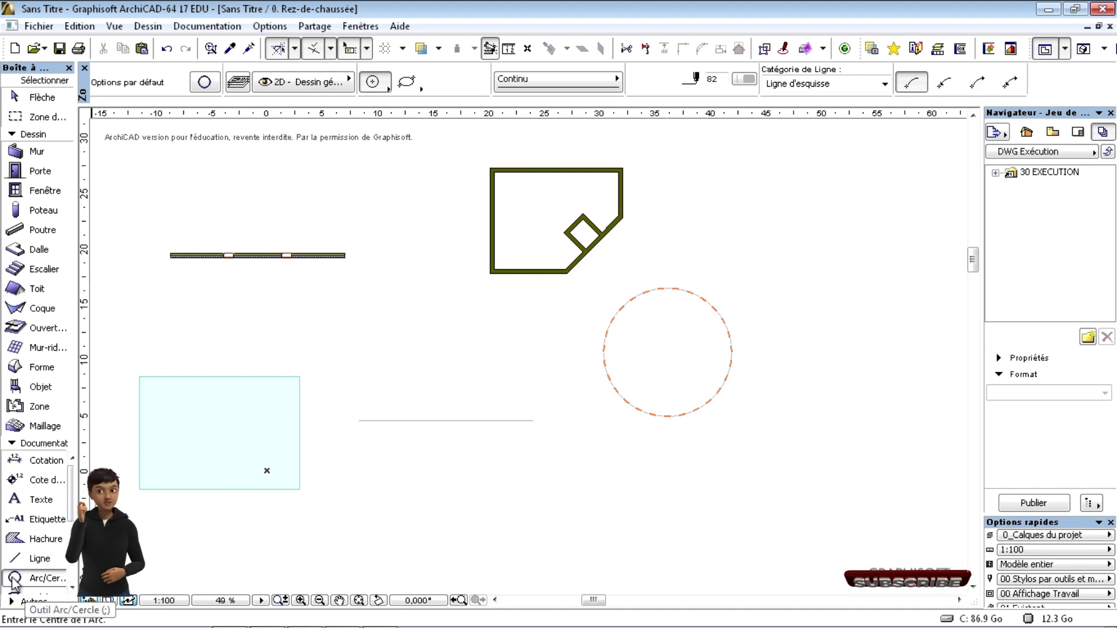
- Create an inclined guide line segment about 12.4 m long in the open space between the straight wall with windows and the closed outline
middle_drag(444, 300, 495, 412)
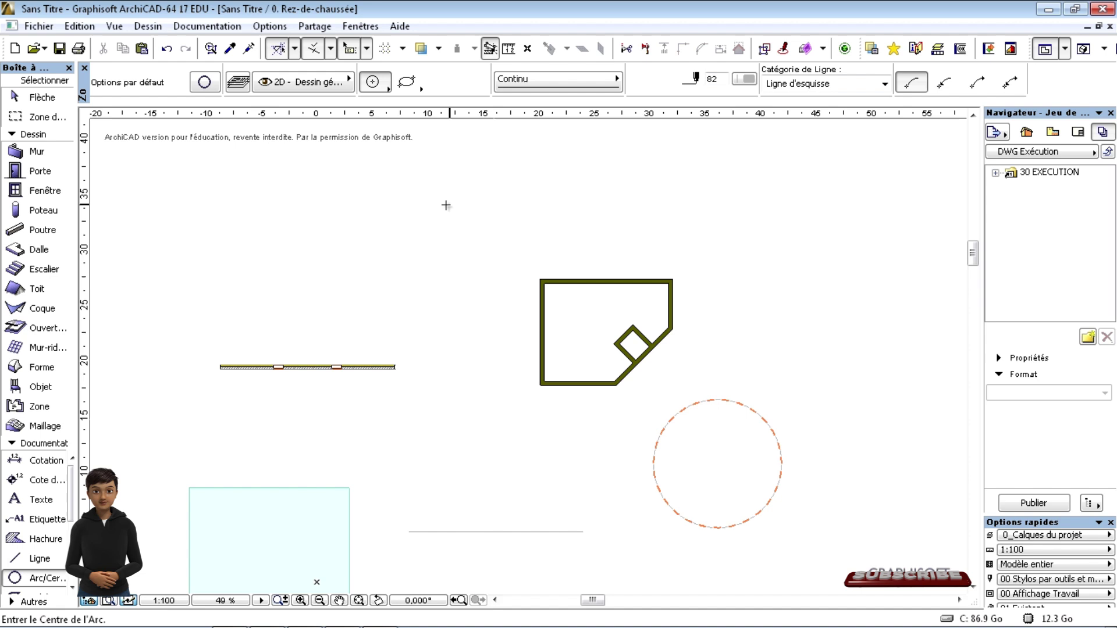
click(295, 48)
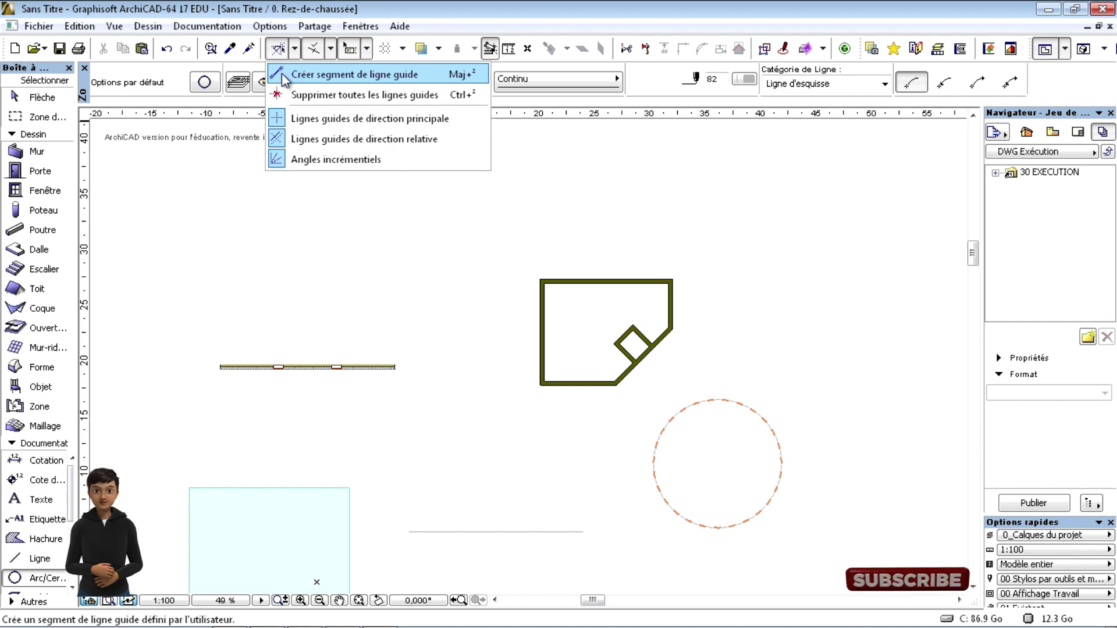
click(316, 74)
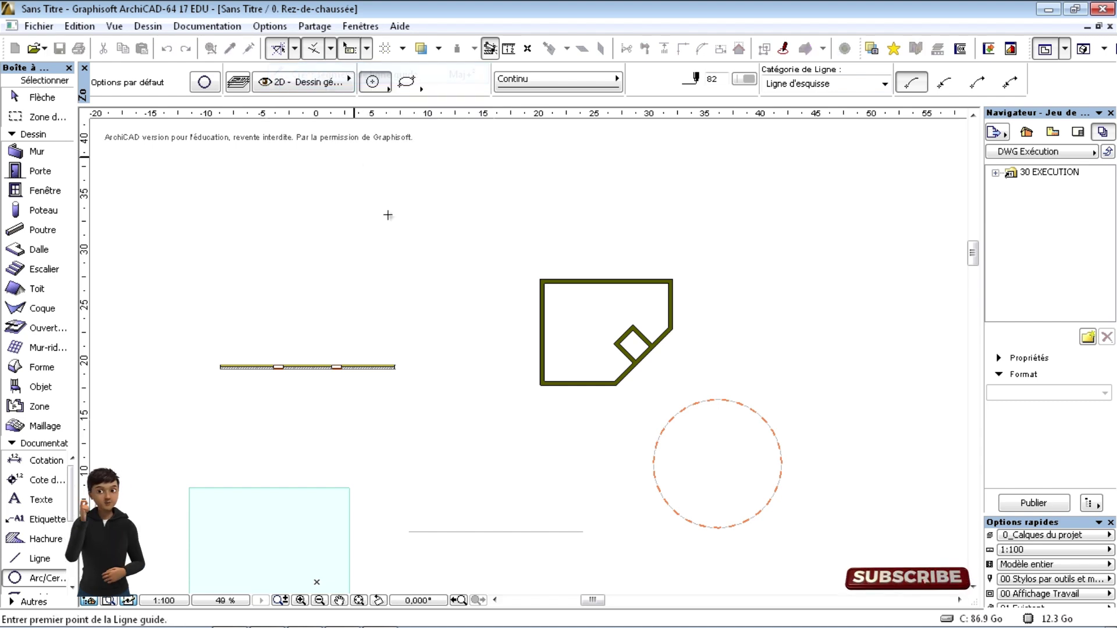
click(389, 283)
click(511, 217)
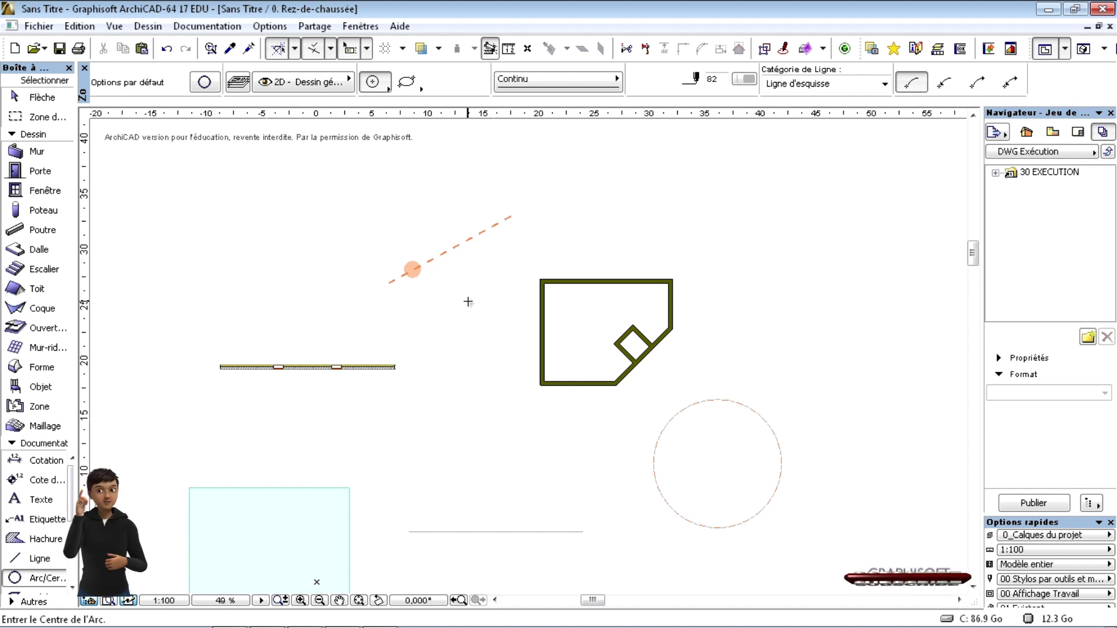
- Delete all guide lines from the floor plan
scroll(637, 476, up, 1)
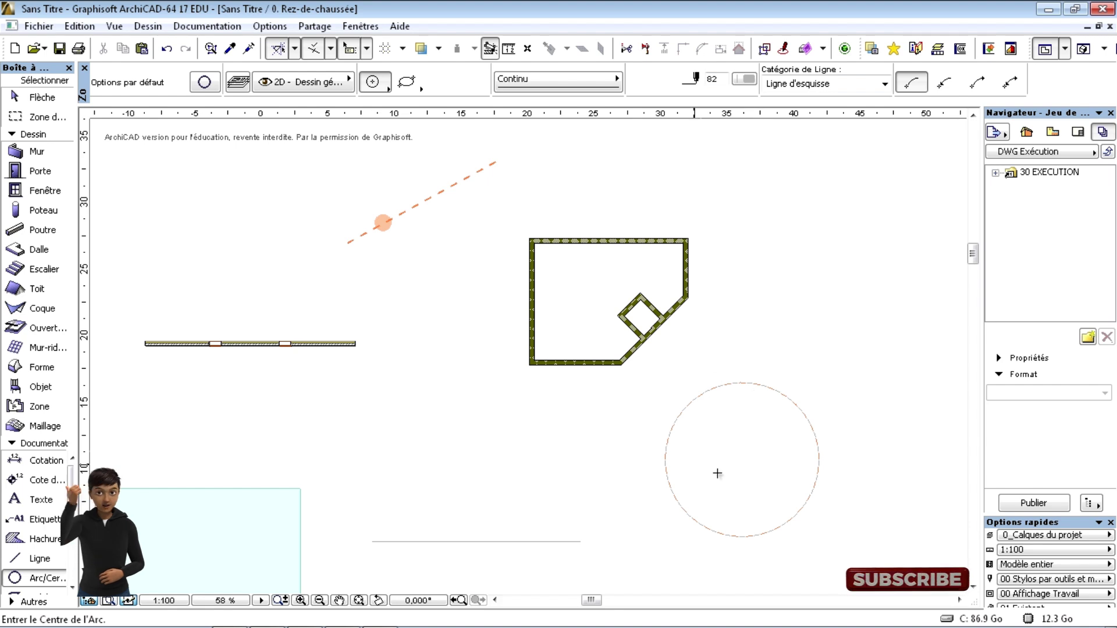
click(330, 49)
click(288, 49)
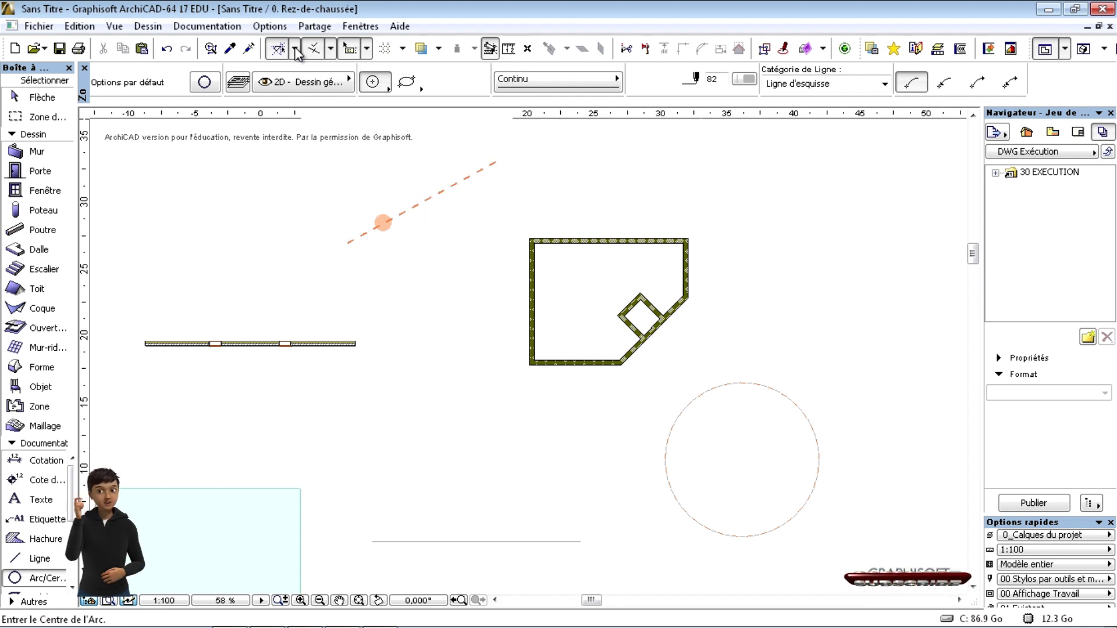
click(287, 49)
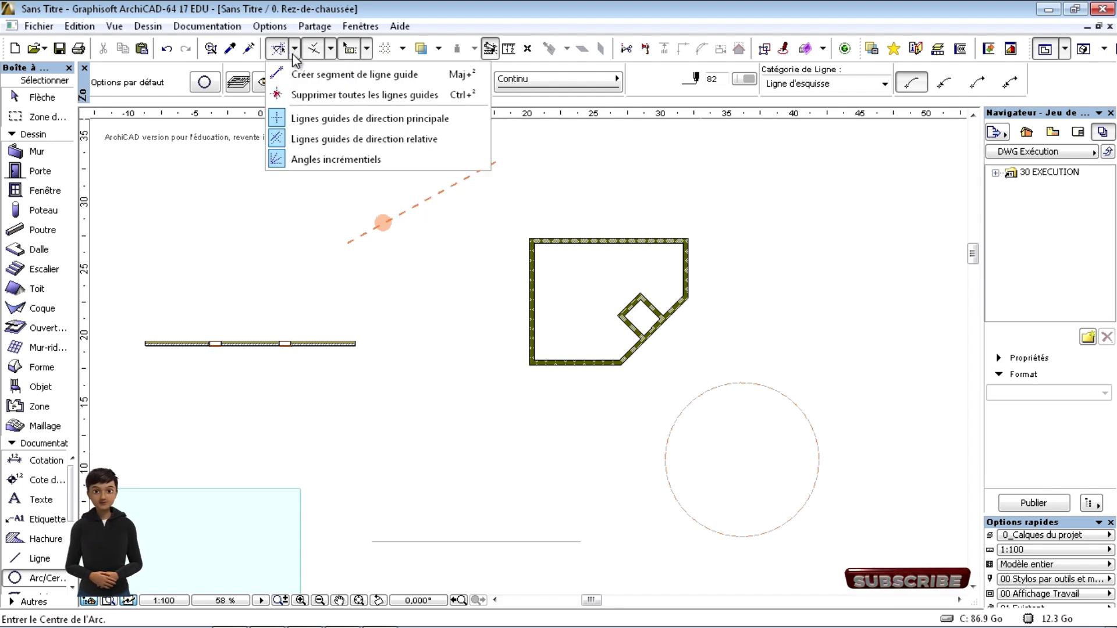
click(302, 96)
scroll(586, 411, up, 1)
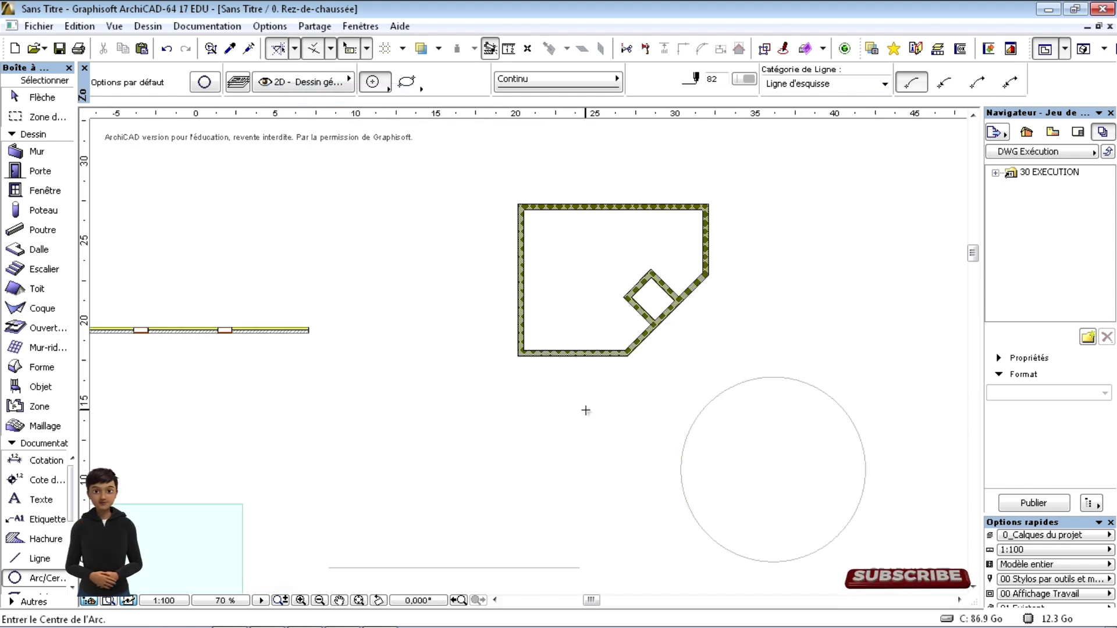